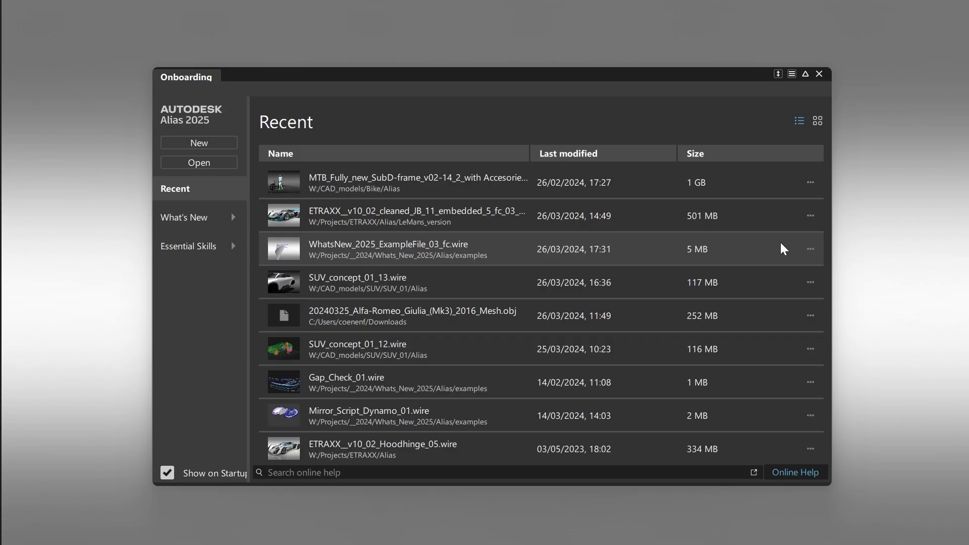
- Browse the recent files and show them as large thumbnails instead of a list
scroll(780, 243, "down", 1)
scroll(781, 244, "up", 1)
left_click(817, 120)
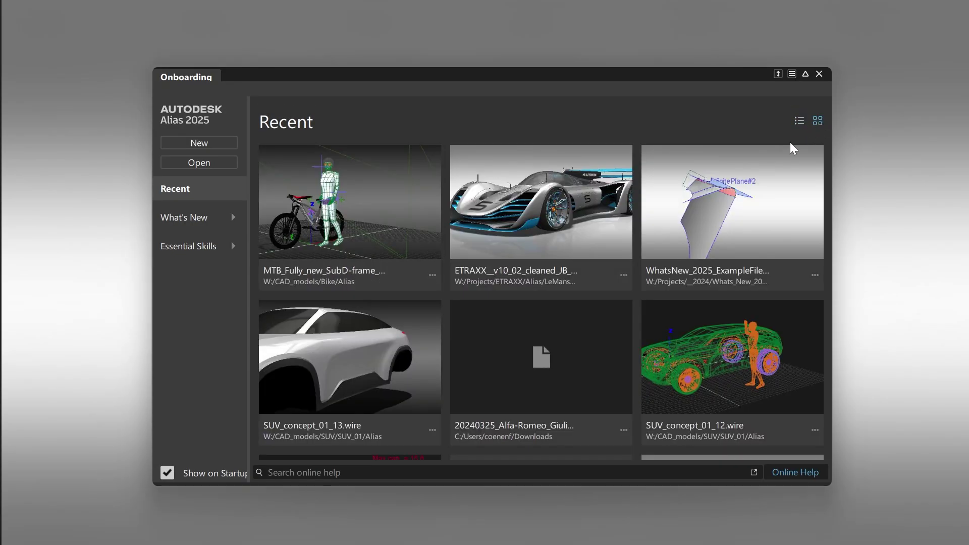
scroll(792, 152, "down", 5)
scroll(751, 192, "up", 5)
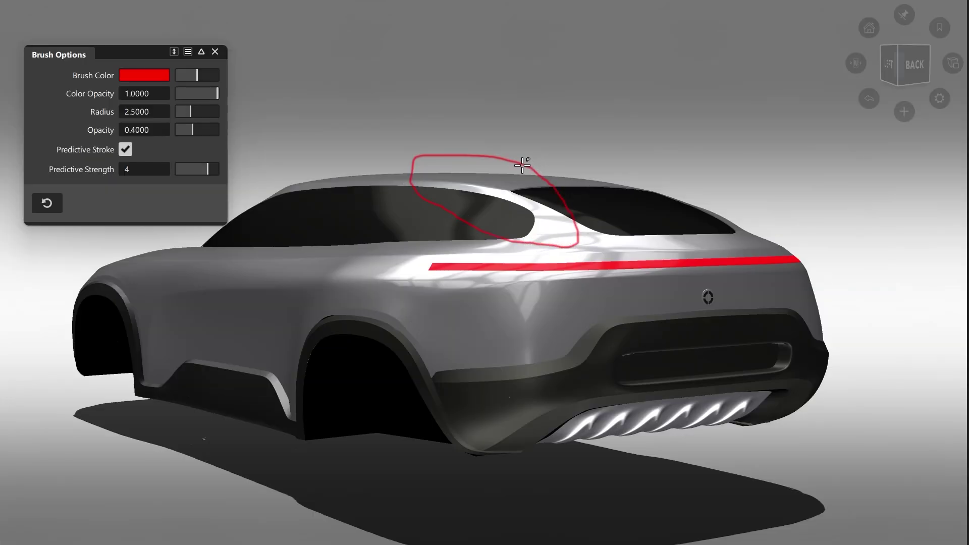
- Sketch a red freehand loop around the car's rear side-window pillar using Predictive Stroke
left_click_drag(523, 164, 518, 165)
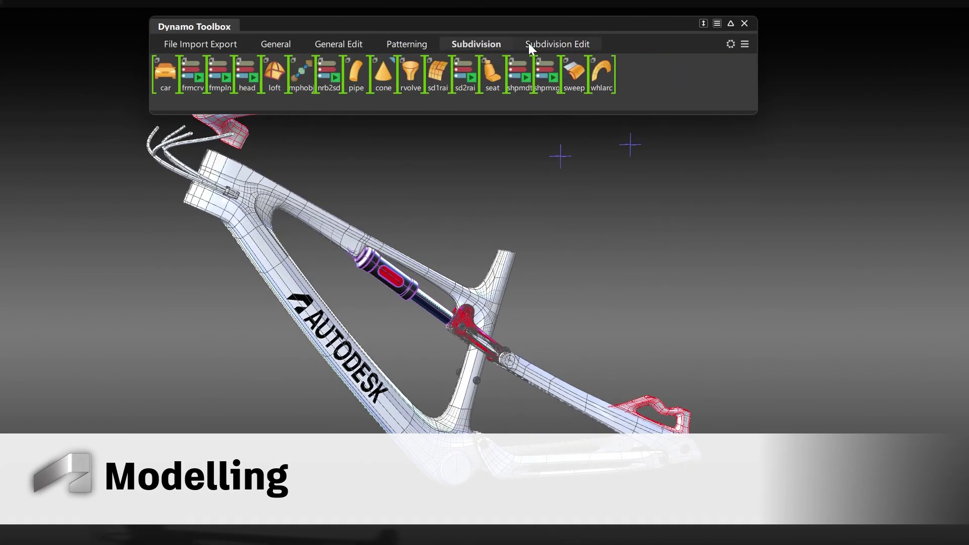
- Extend the start of the gap check range further down the curved side channel
mouse_move(544, 46)
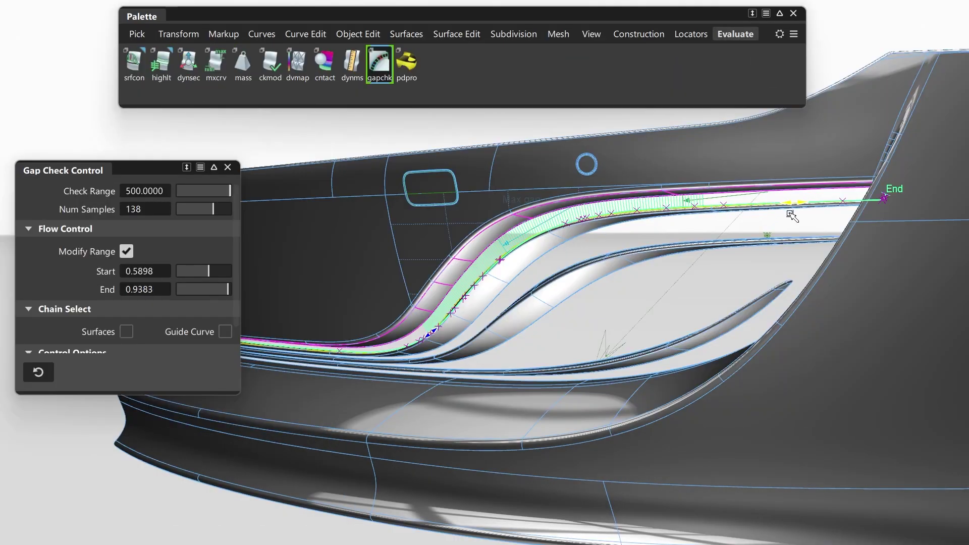
left_click_drag(435, 336, 406, 345)
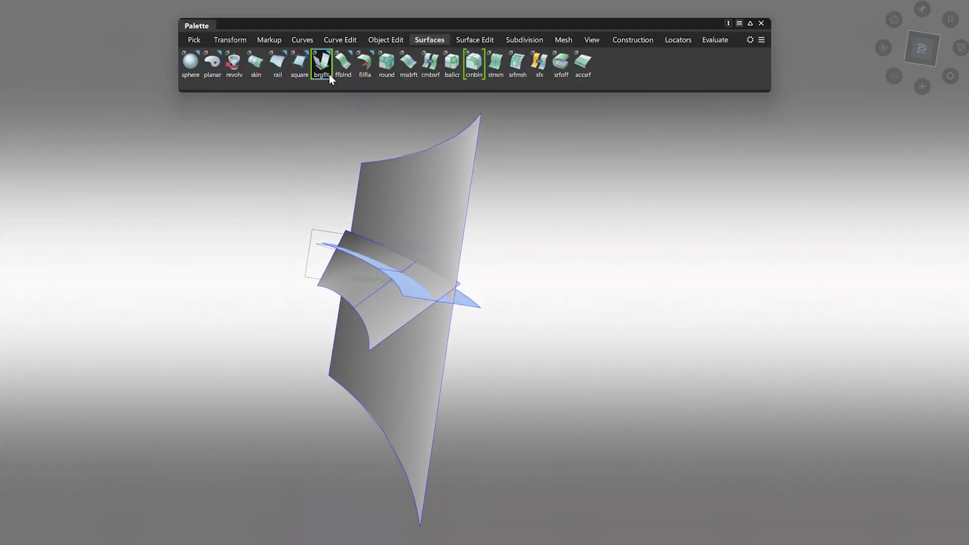
- Create a bridge fillet between the tall curved surface and the smaller curved surfaces crossing it
left_click(328, 73)
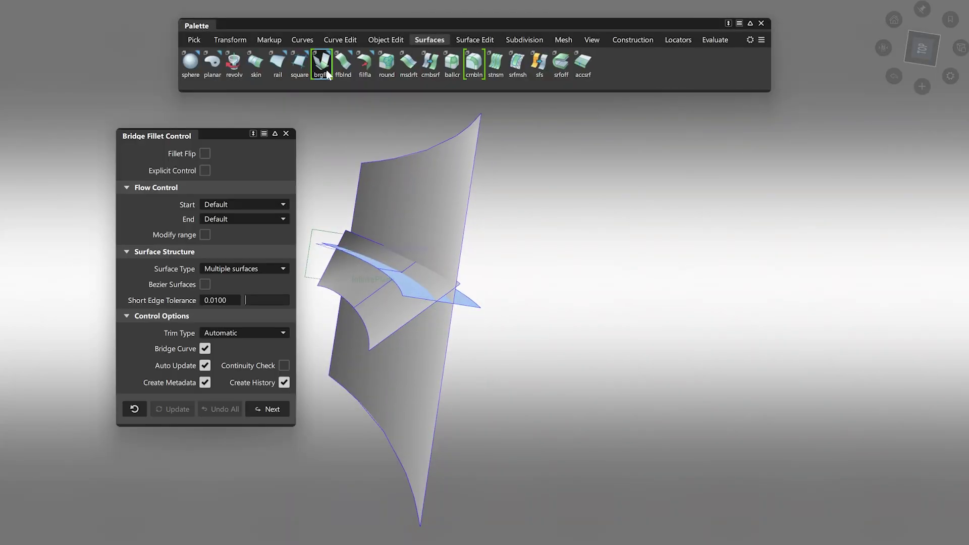
left_click(391, 217)
left_click_drag(411, 308, 404, 294, "alt+shift")
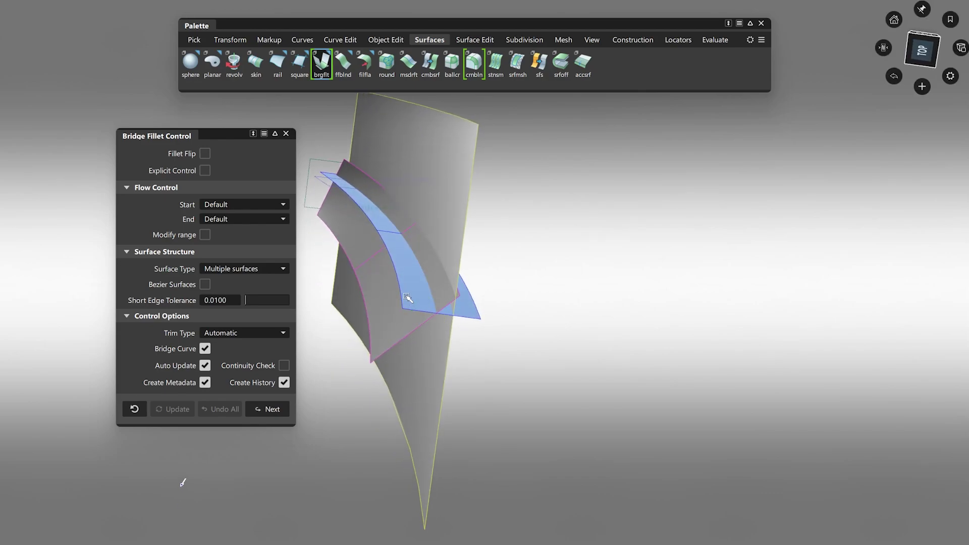
left_click_drag(448, 319, 477, 359, "alt+shift")
left_click(481, 287)
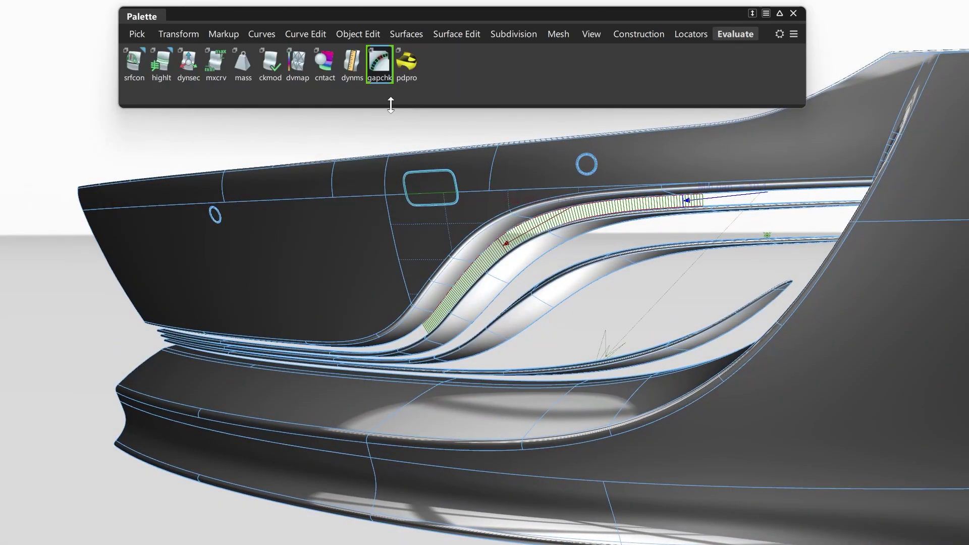
- Open the existing gap check along the curved side channel for editing with the Gap Check tool
left_click(380, 65)
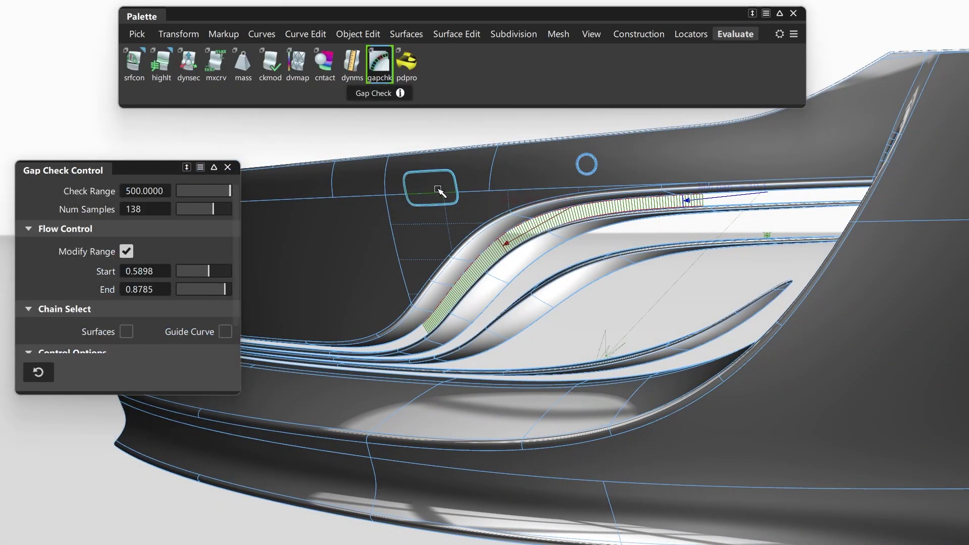
left_click(495, 255)
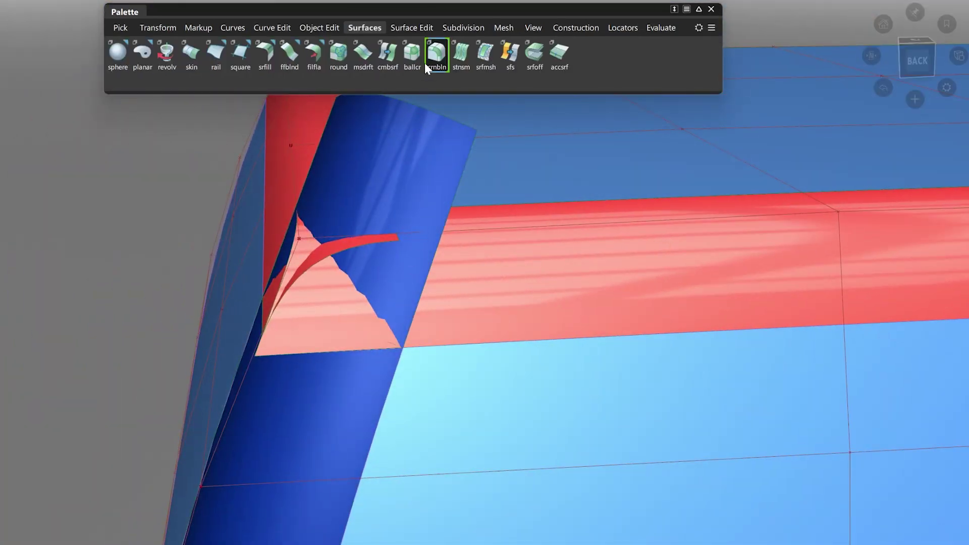
- Build a G1 Tangent corner blend where the two red edge fillets meet the blue vertical fillet
left_click(427, 60)
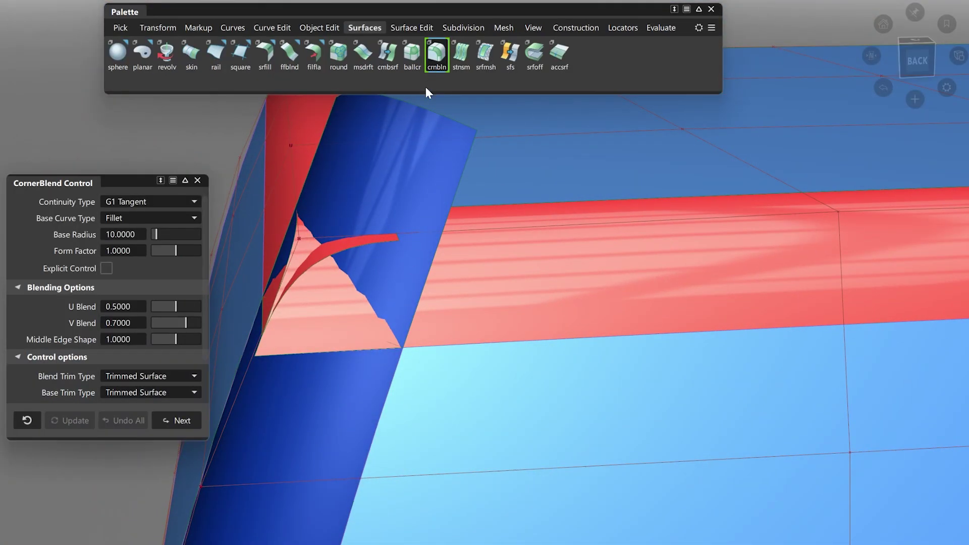
left_click_drag(267, 234, 611, 220, "alt+shift")
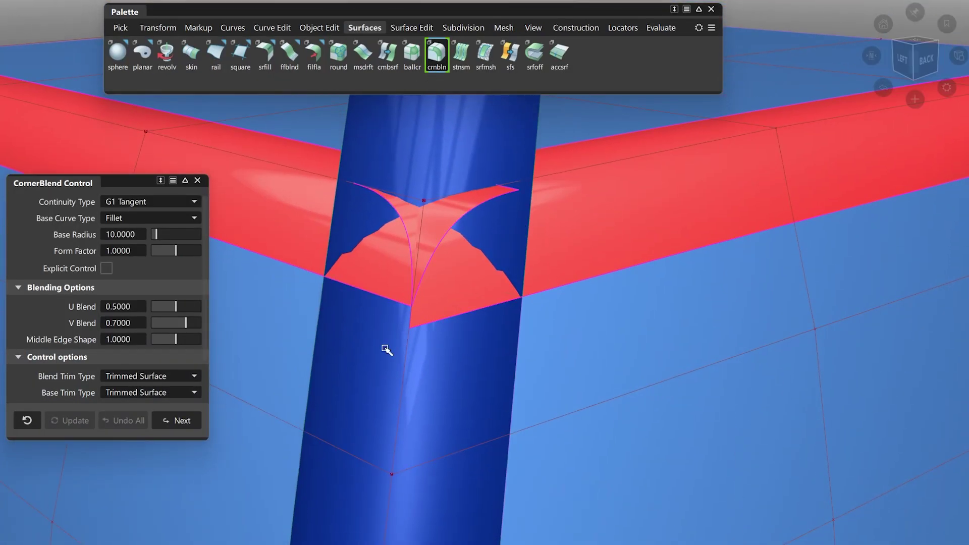
left_click(567, 139)
left_click_drag(520, 180, 362, 255, "alt+shift")
- Set the corner blend's Base Curve Type to Freeform and slide its Side A and Side B points along the top face's edges
left_click(185, 220)
left_click(165, 251)
middle_click_drag(378, 219, 315, 319, "alt+shift")
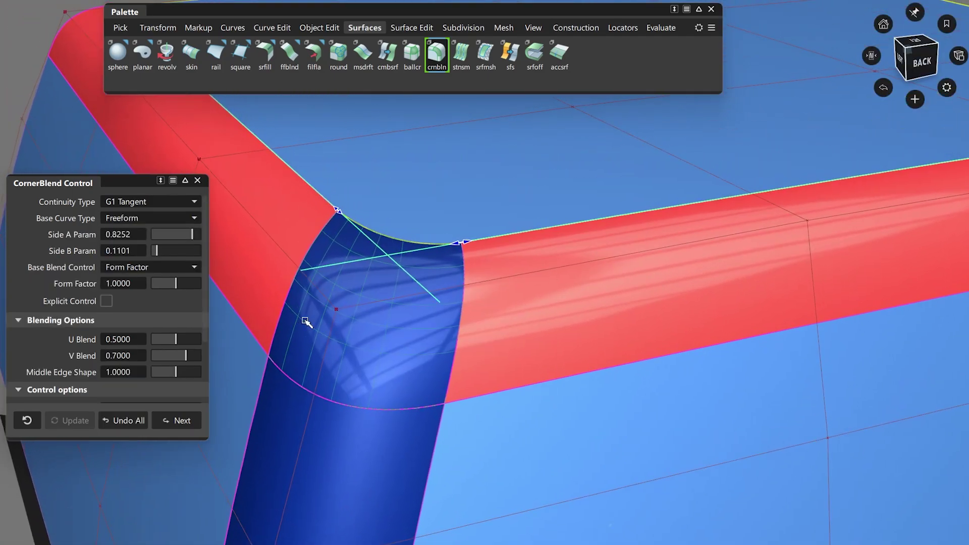
left_click_drag(470, 243, 509, 236)
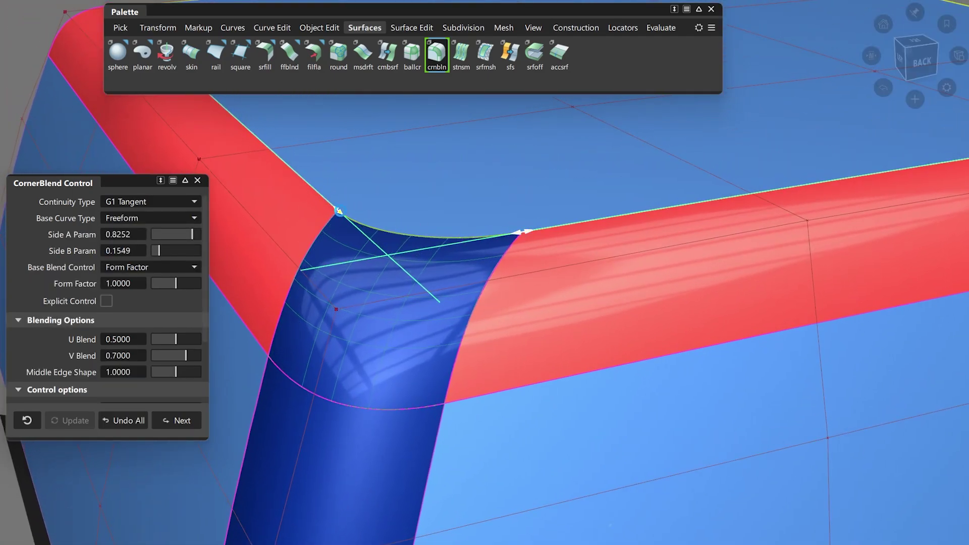
left_click_drag(332, 203, 354, 220)
left_click_drag(518, 231, 438, 245)
left_click_drag(439, 246, 318, 237, "alt+shift")
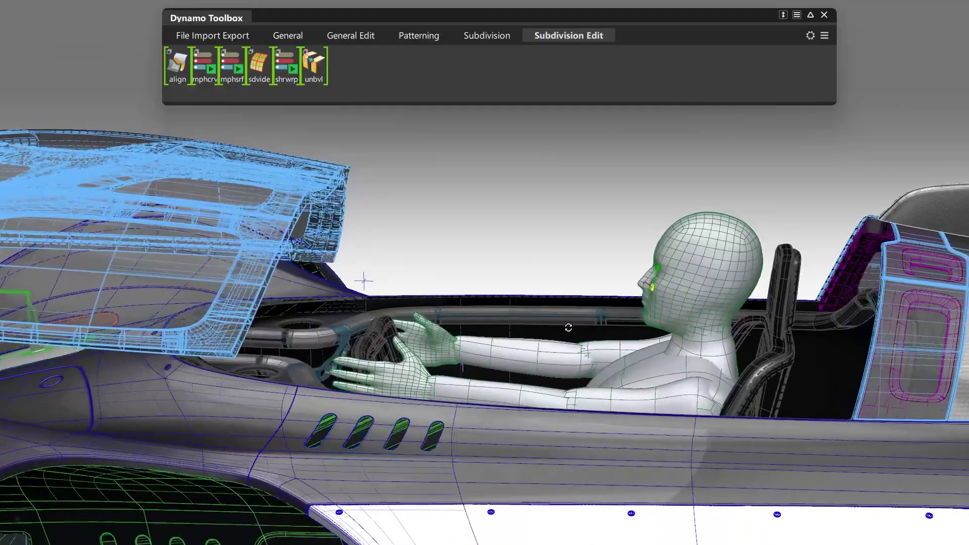
- Adjust the driver mannequin's control about the green axis in the cockpit, and move the cyclist mannequin's arm control straight down
left_click_drag(732, 323, 888, 305, "alt+shift")
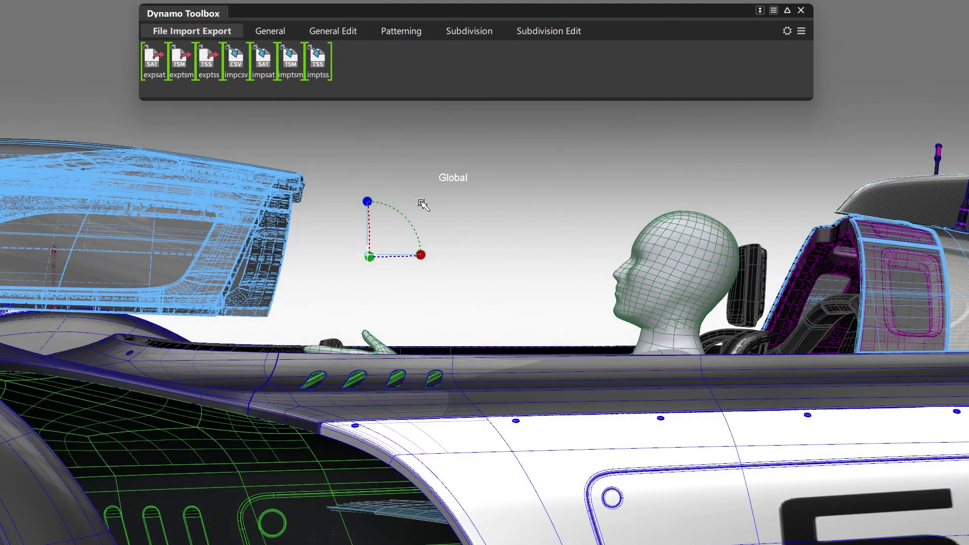
left_click_drag(422, 203, 402, 246)
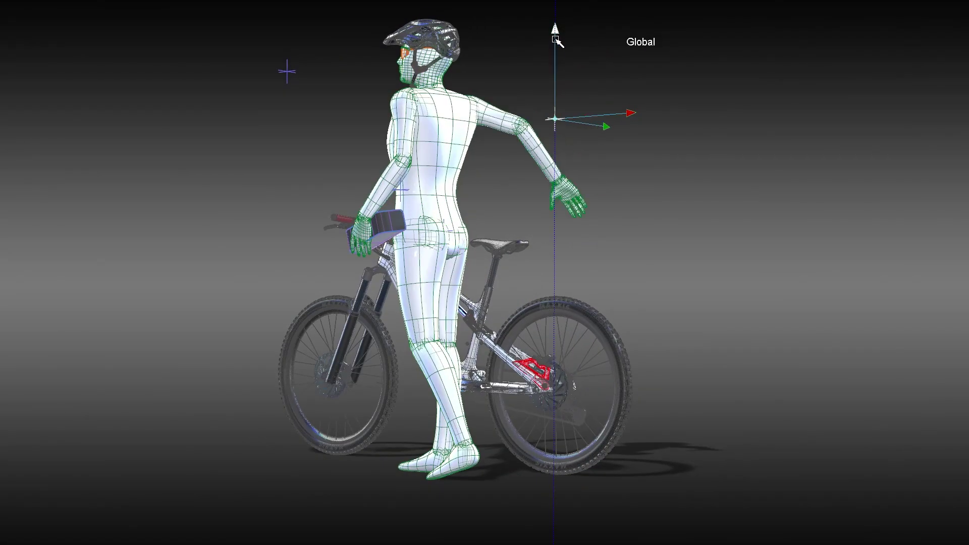
left_click_drag(556, 41, 558, 144)
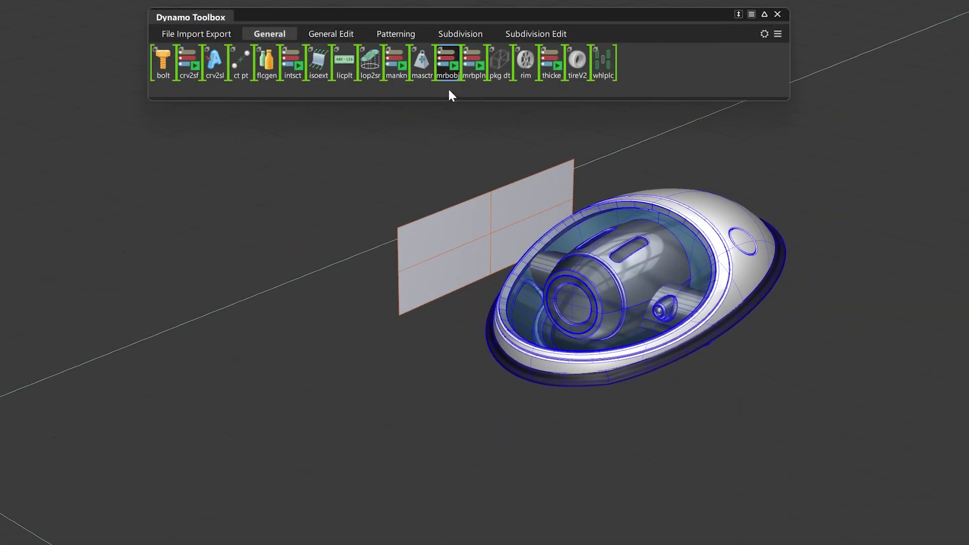
- Mirror the camera housing across the rectangular plane with the Dynamo mirror-objects script, keeping the original
left_click(444, 74)
left_click(579, 333)
left_click(465, 273)
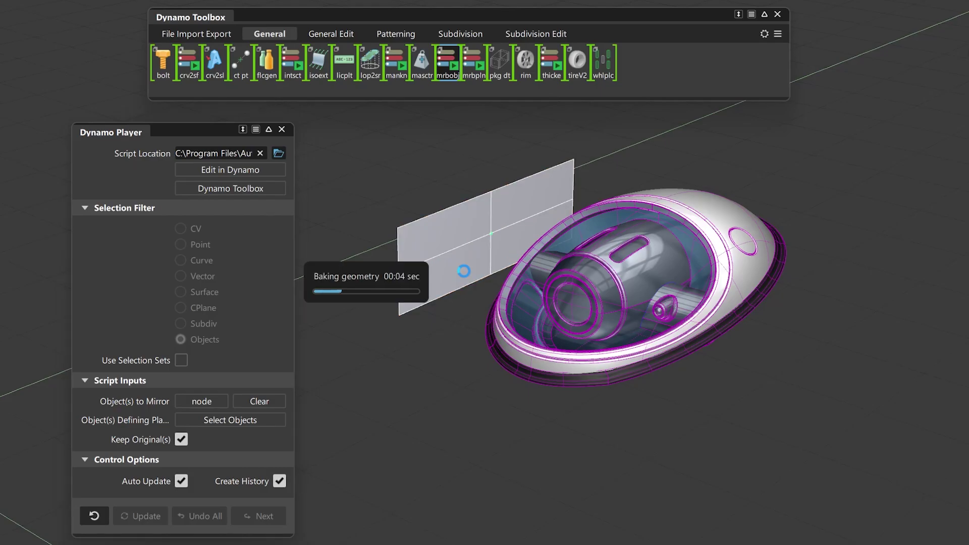
left_click(282, 130)
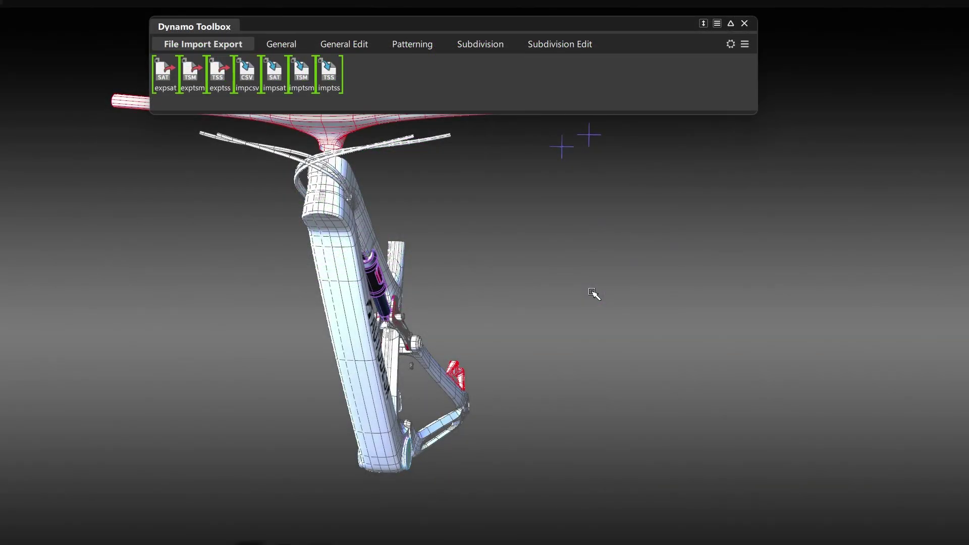
- Examine the Dynamo Toolbox scripts in the General, General Edit, Patterning, Subdivision and Subdivision Edit categories
left_click_drag(592, 291, 159, 303, "alt+shift")
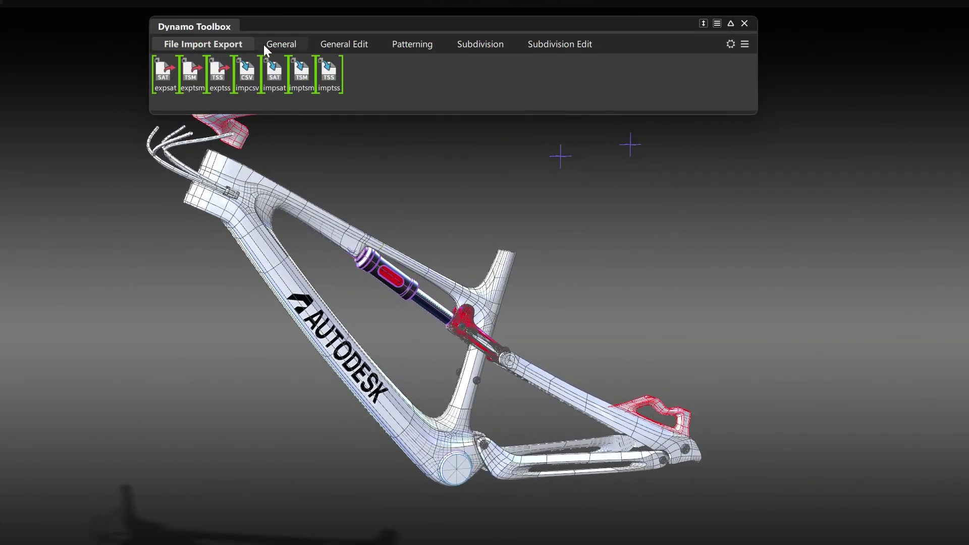
left_click(277, 45)
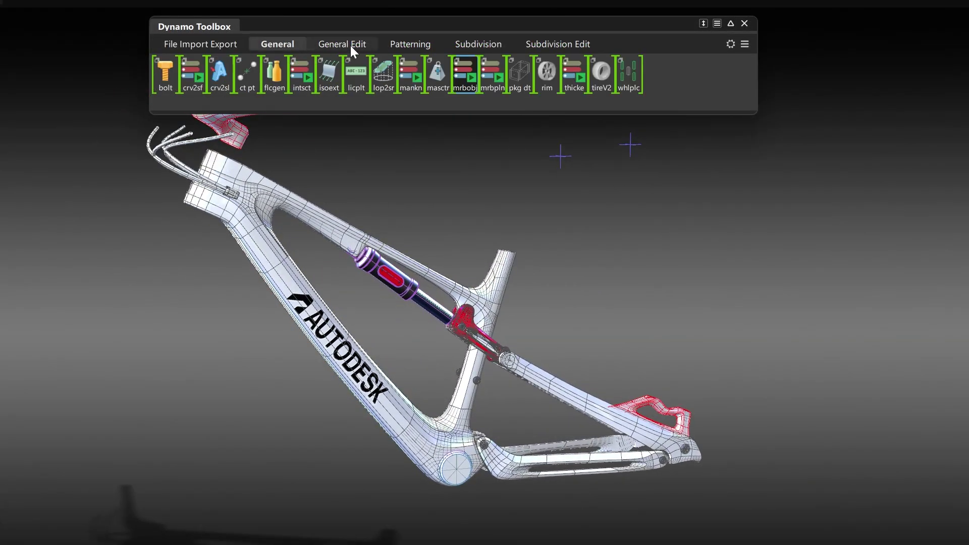
left_click(351, 46)
left_click(419, 44)
left_click(483, 44)
left_click(544, 47)
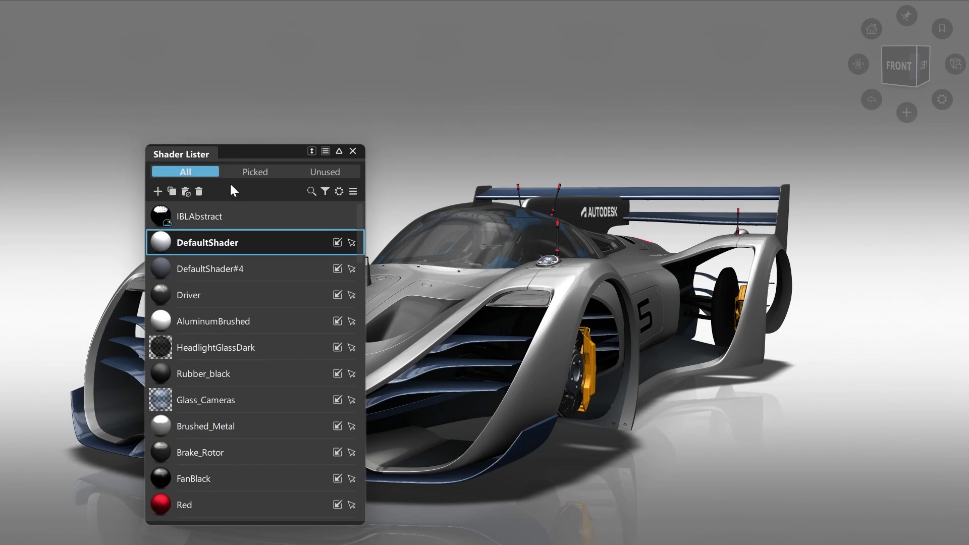
- Filter the Shader Lister by picked and unused shaders, and return to showing all shaders
left_click(237, 172)
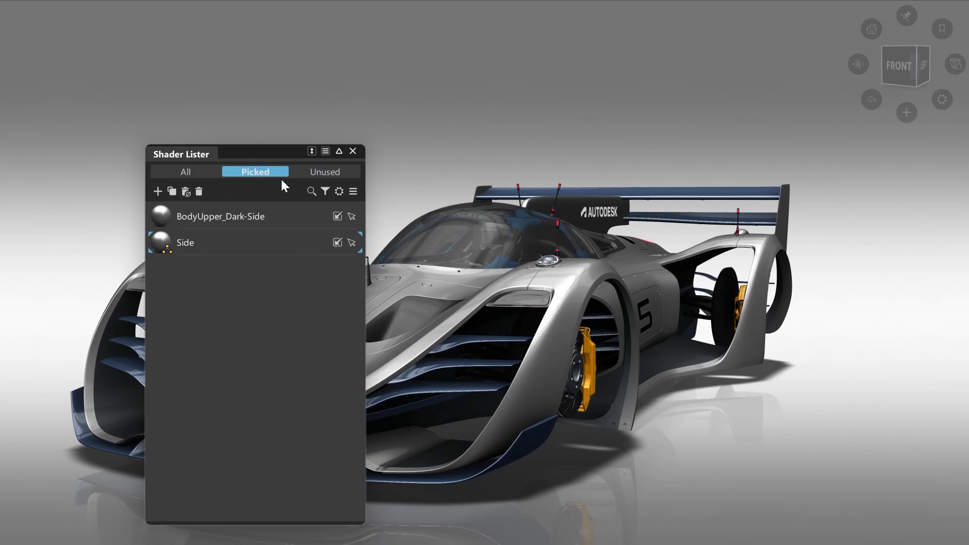
left_click(303, 172)
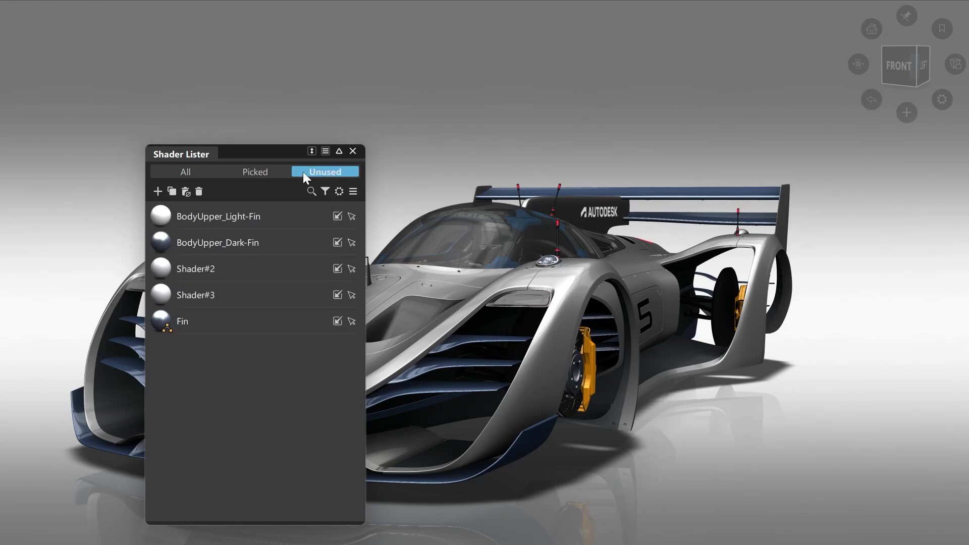
left_click(202, 170)
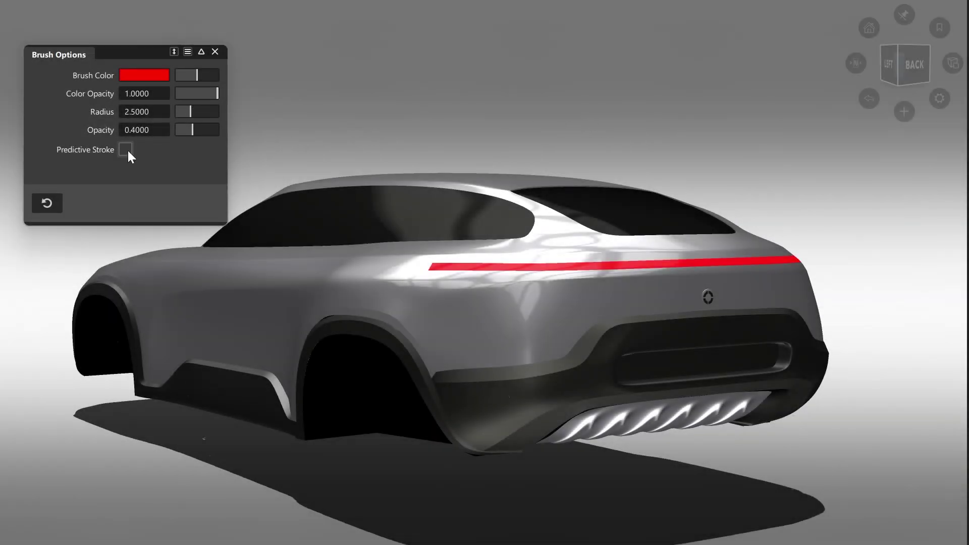
- Enable Predictive Stroke with a Predictive Strength of 4 and sketch a red loop around the rear side-window pillar
left_click(125, 149)
left_click_drag(201, 168, 205, 168)
left_click_drag(524, 170, 513, 162)
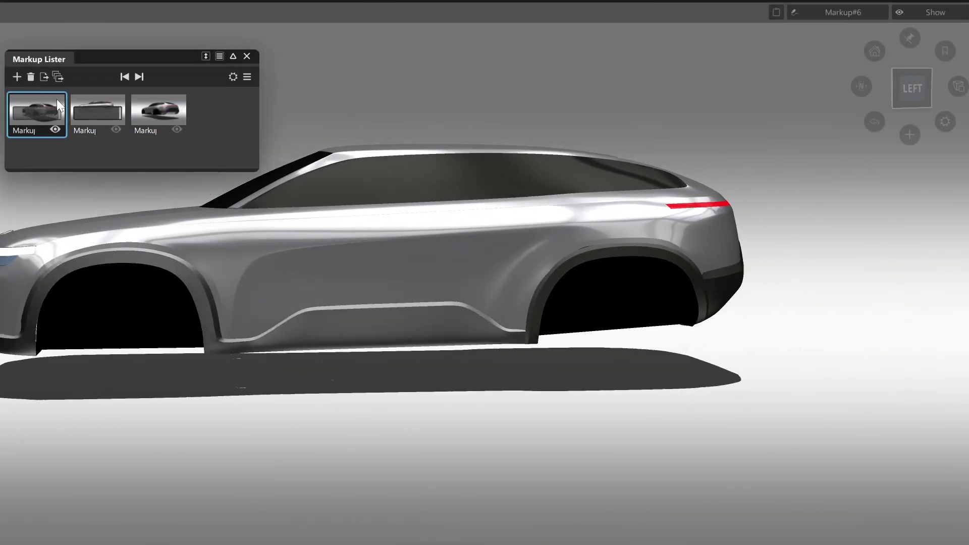
- Copy the markup view to the clipboard, switch to PowerPoint and paste it scaled down onto the empty second slide
left_click(777, 19)
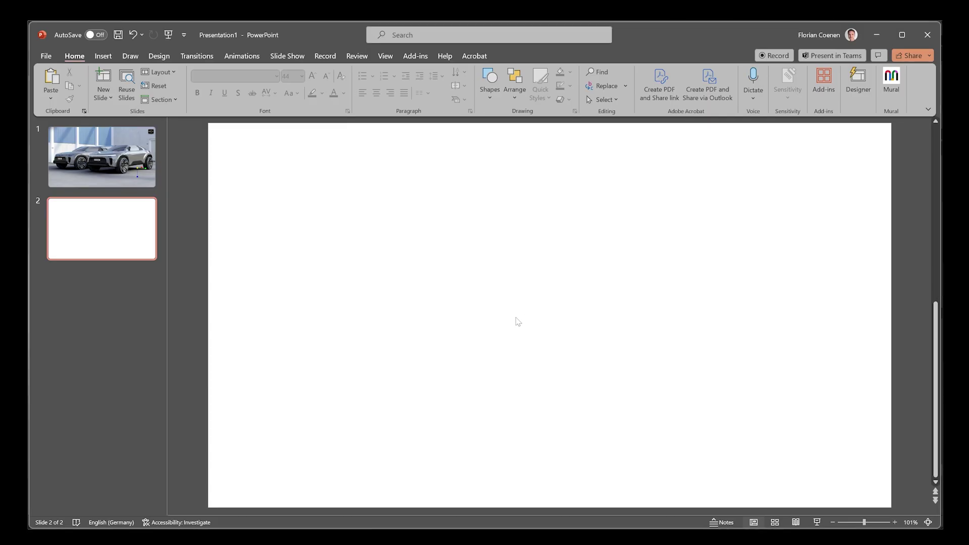
key("ctrl+v")
left_click_drag(892, 507, 797, 450)
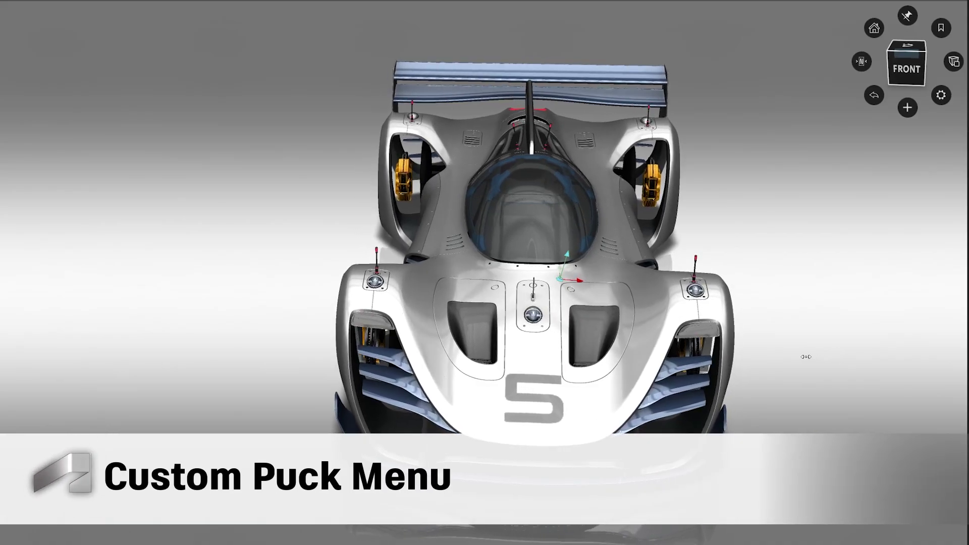
- Bring up the custom SUBDIV puck menu over the race car and look through its subdivision tools
left_click_drag(807, 357, 593, 298)
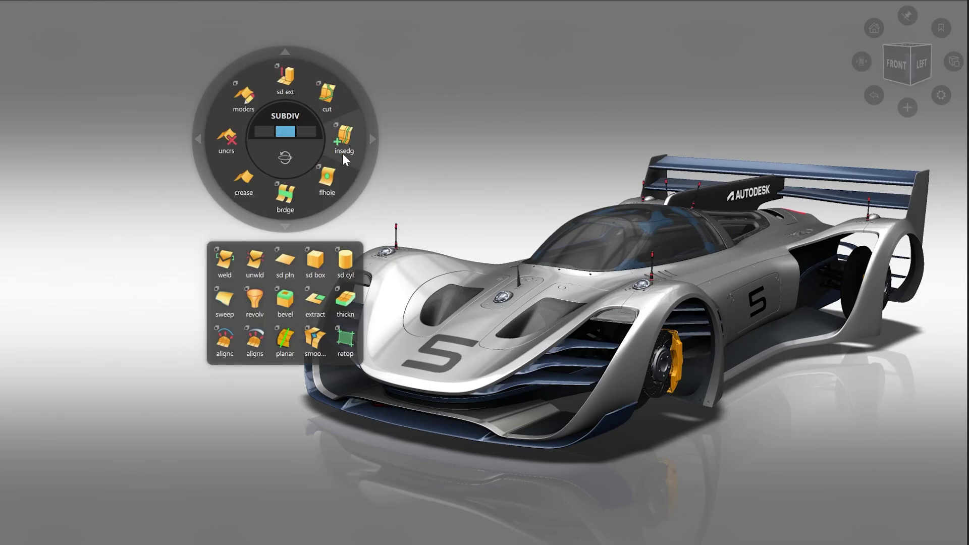
left_click_drag(295, 225, 251, 299, "ctrl+shift")
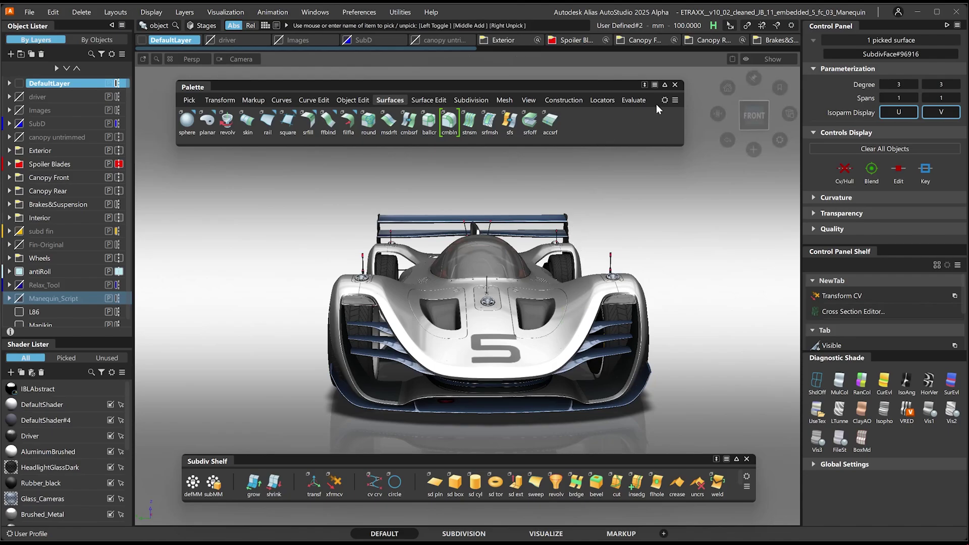
- Close the Palette and Subdiv Shelf windows, and collapse both side panels to enlarge the race car viewport
left_click(676, 85)
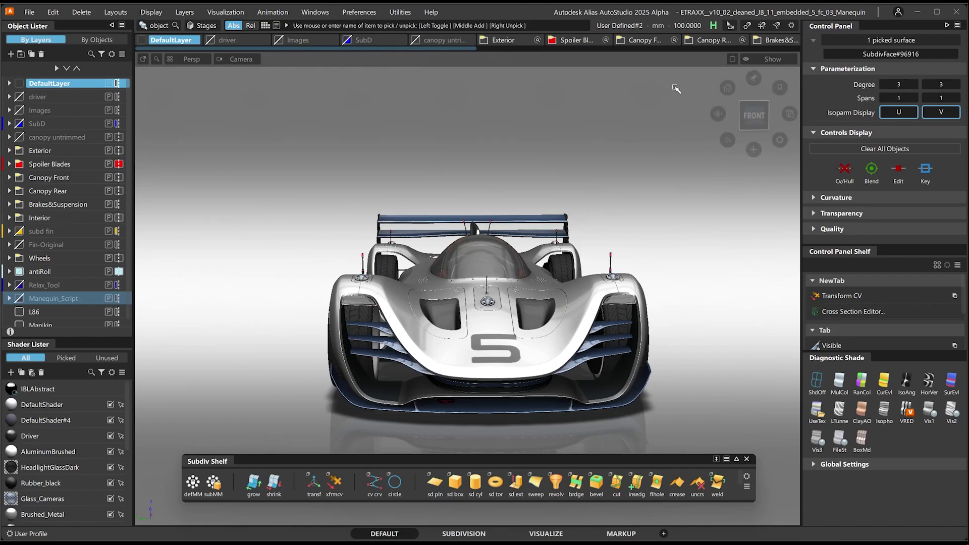
left_click(748, 460)
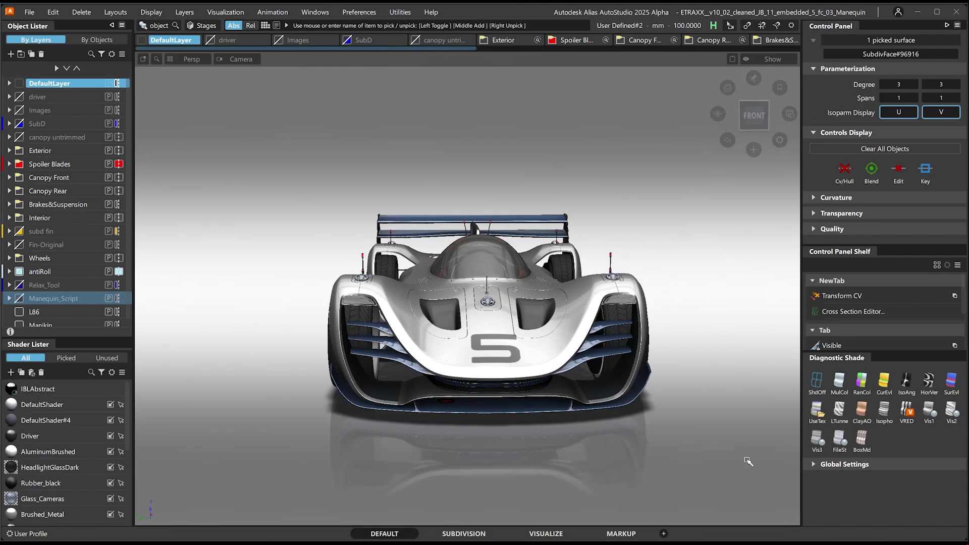
left_click(947, 26)
left_click(111, 25)
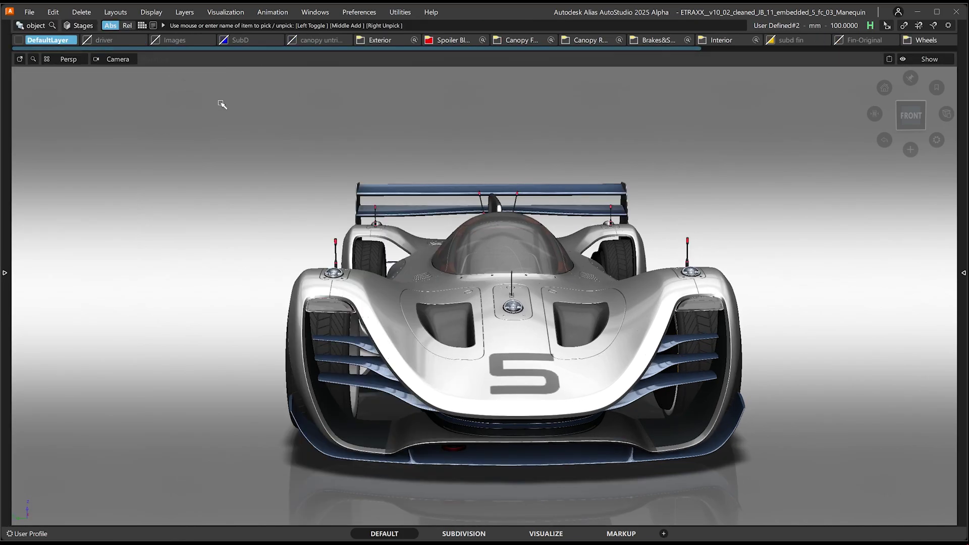
left_click_drag(429, 197, 260, 196, "alt+shift")
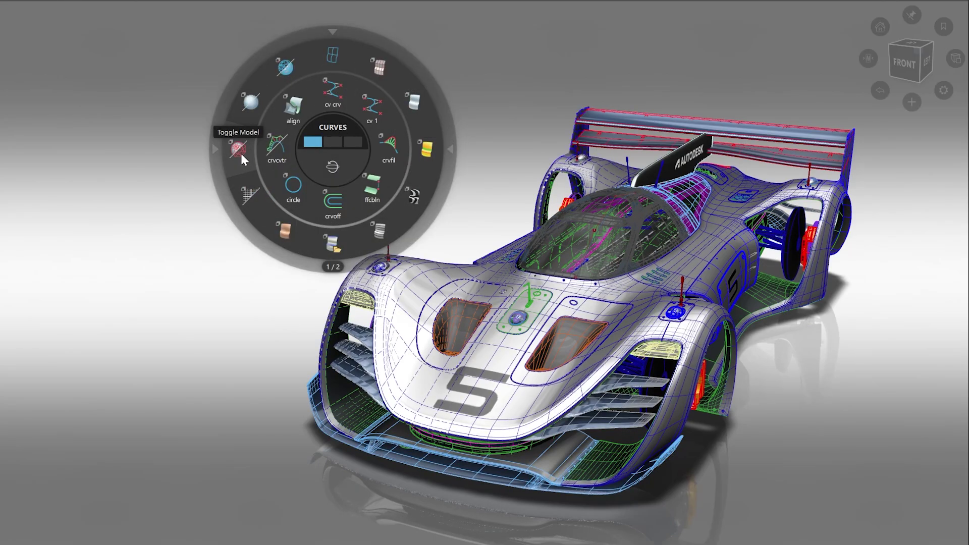
- Try the display toggles in the outer ring of the custom CURVES puck over the race car
left_click(291, 69)
left_click(290, 68)
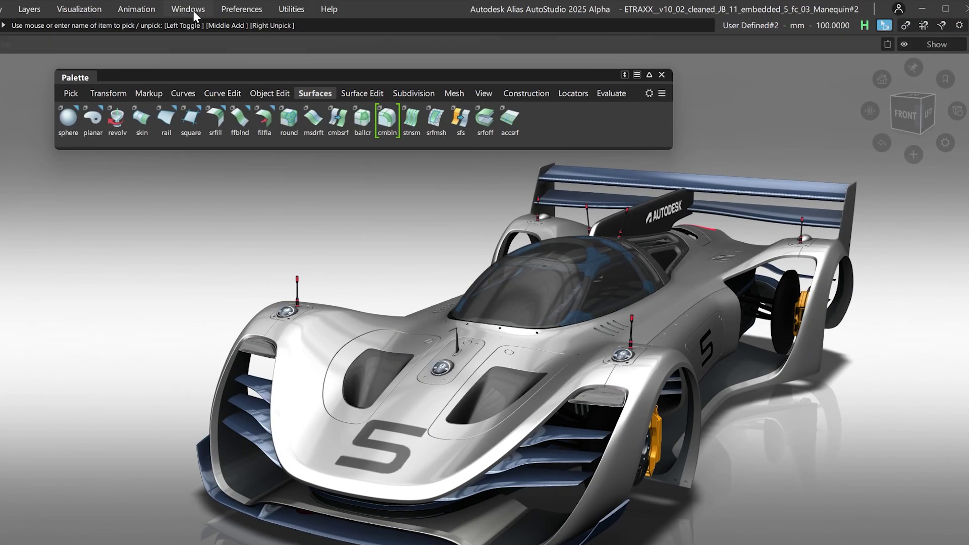
- Open the Custom Puck Data shelf and add the Palette's Object Edit category to it between Surfaces and Markup
left_click(195, 12)
mouse_move(202, 47)
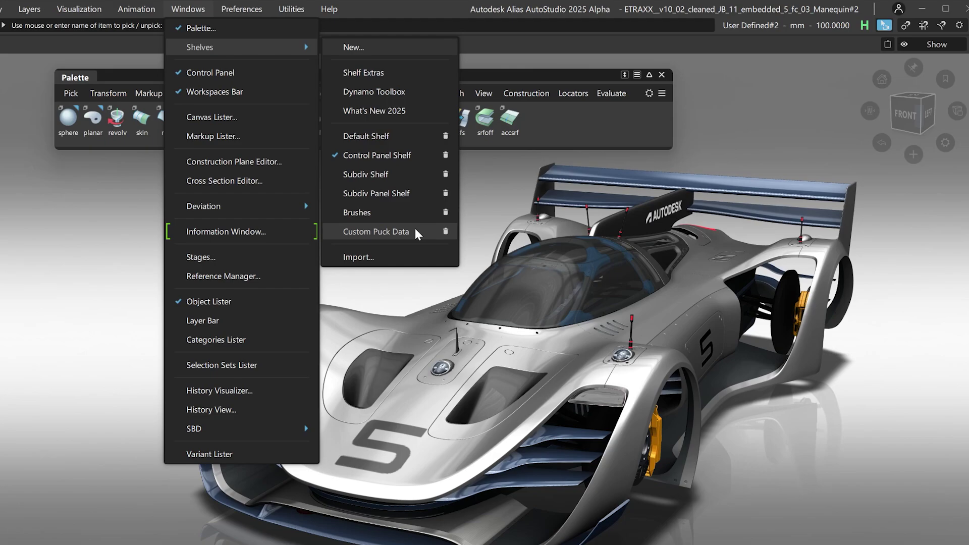
left_click(415, 232)
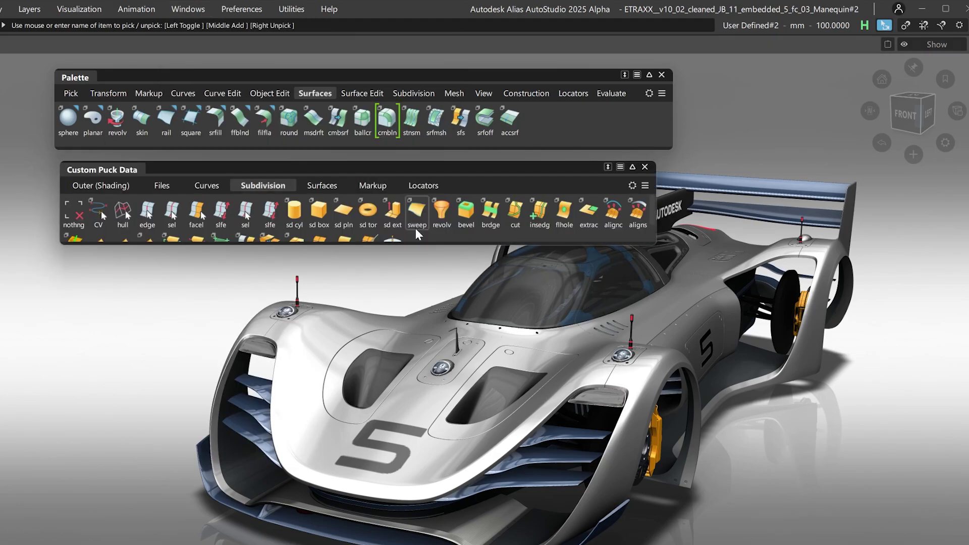
left_click_drag(271, 92, 374, 182)
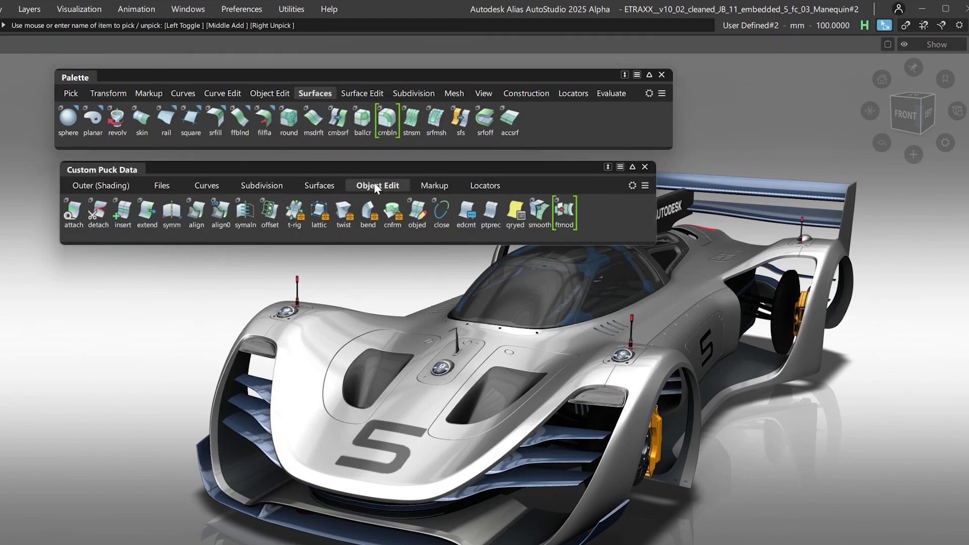
- Close the Custom Puck Data shelf and bring up the custom puck to look through its pages
left_click(645, 167)
key("space")
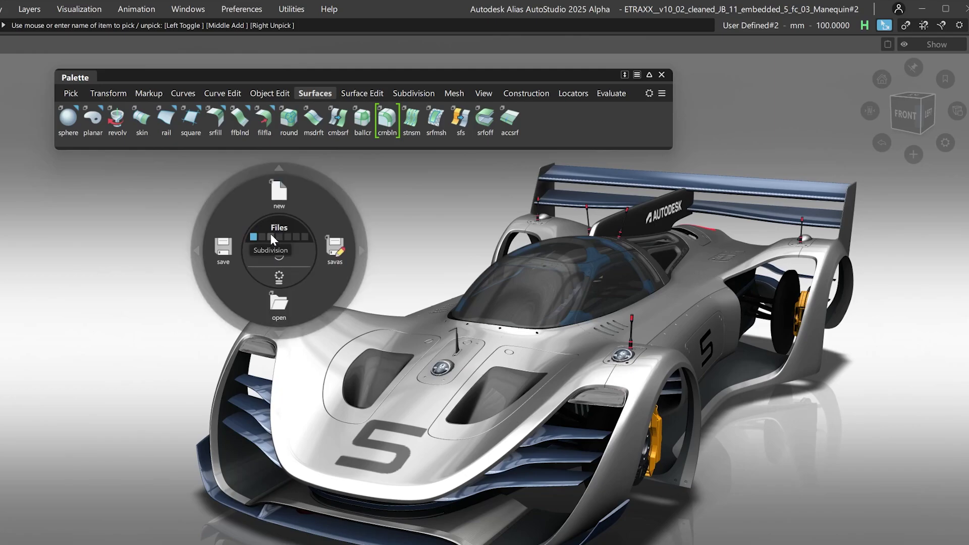
mouse_move(304, 237)
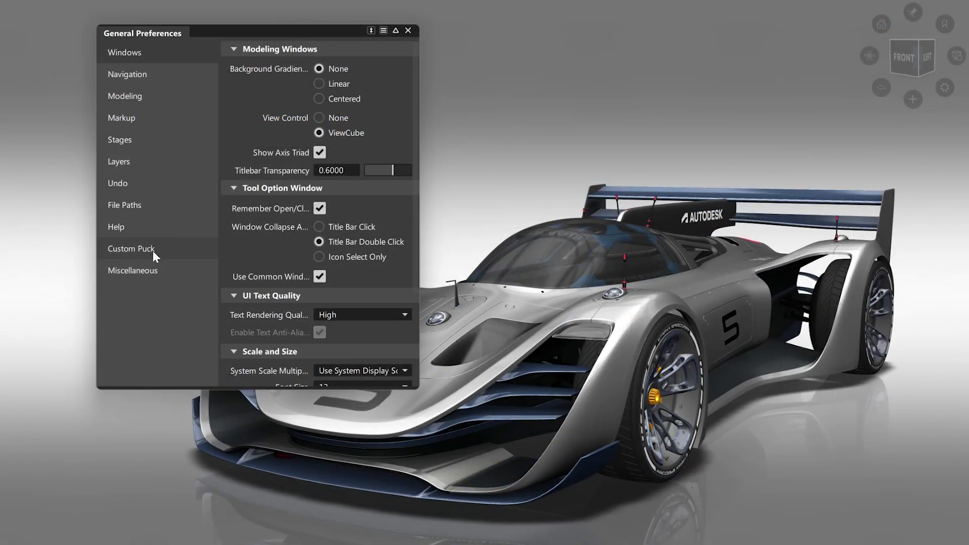
- Enable Marking Menu Control in the Custom Puck preferences, keep Y as the clutch key, and try it in the viewport
left_click(154, 250)
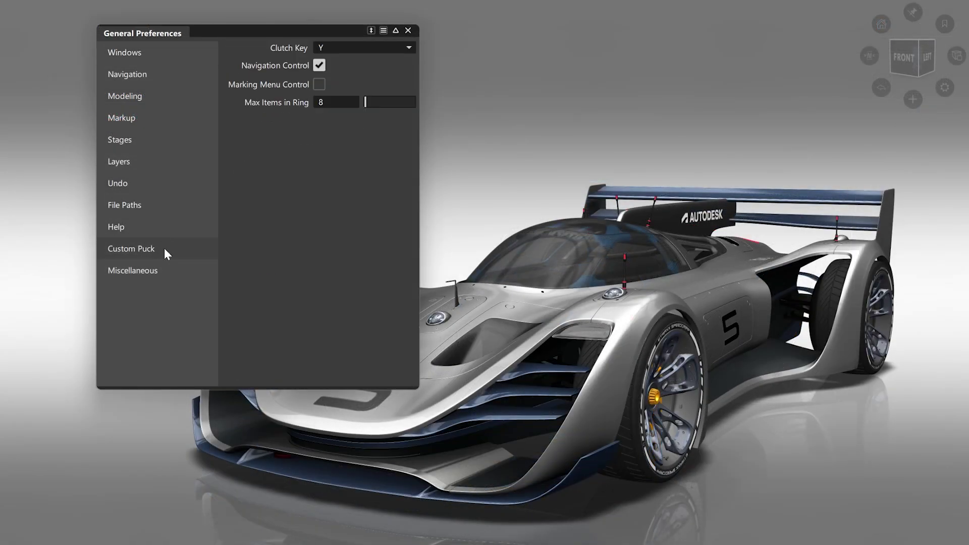
left_click(399, 49)
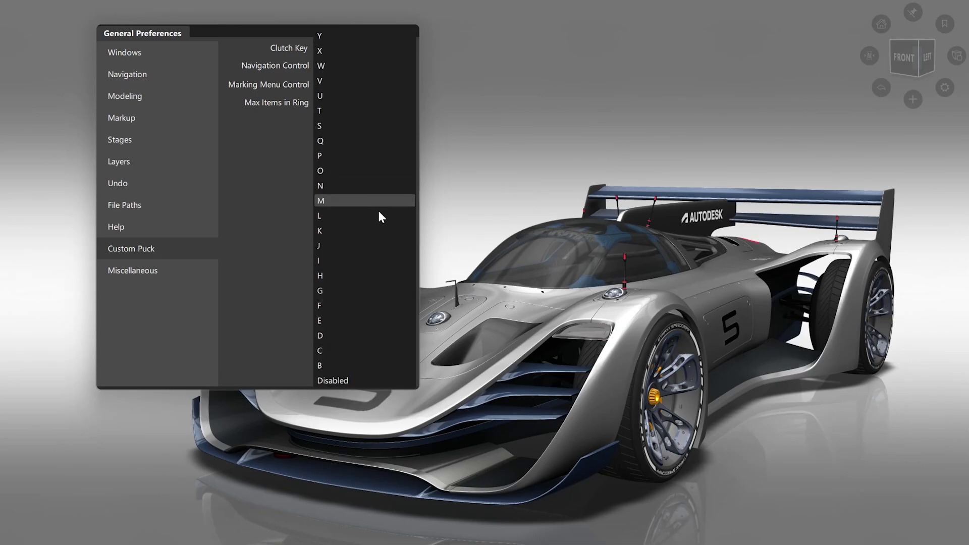
left_click(267, 338)
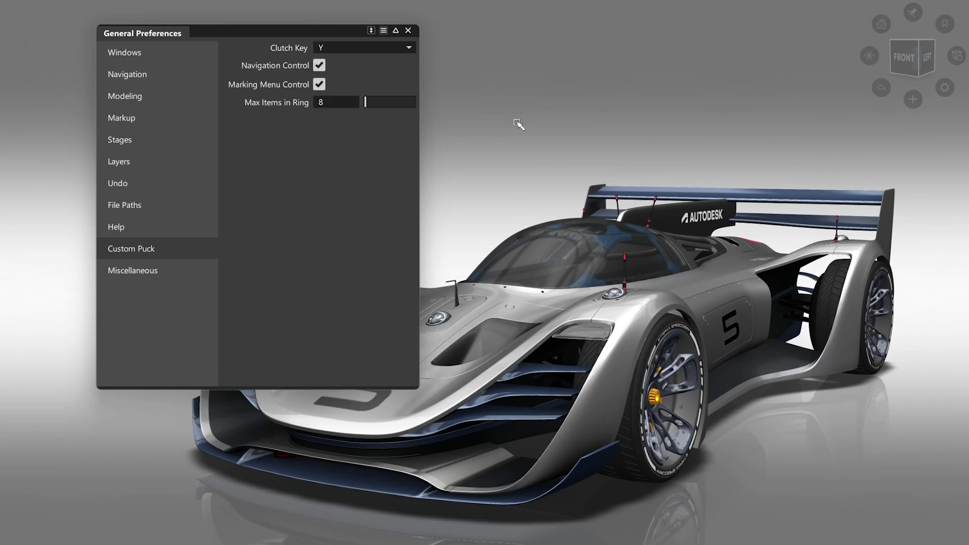
key("y")
left_click_drag(524, 124, 480, 193)
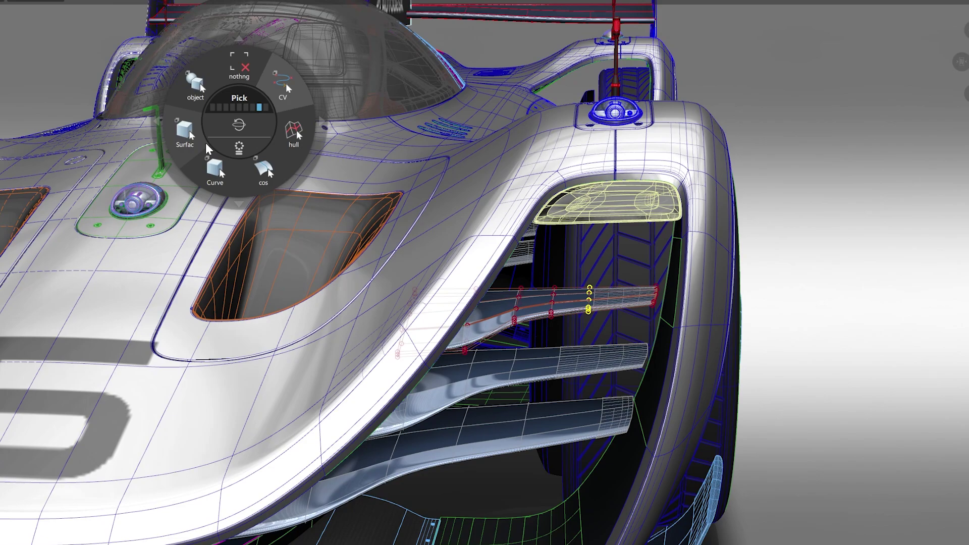
- Switch the puck to its Curves page and move the selected CVs of the uppermost front fin with the xfrmcv tool
left_click(219, 107)
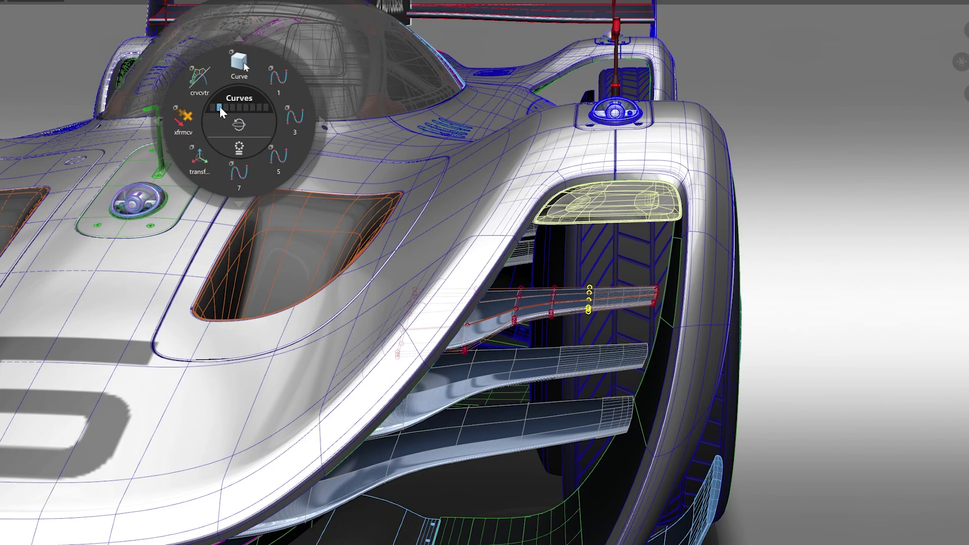
left_click(188, 119)
left_click_drag(616, 306, 592, 323)
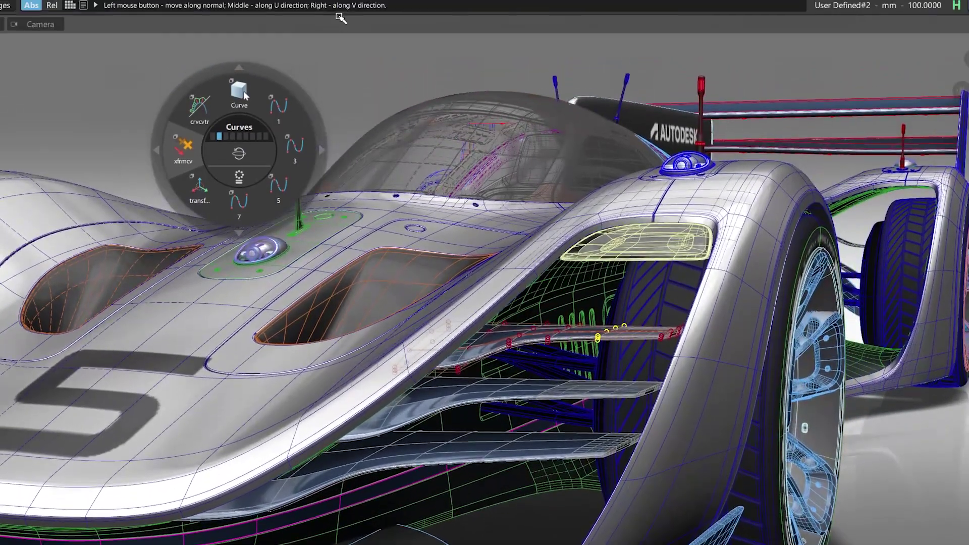
left_click(336, 0)
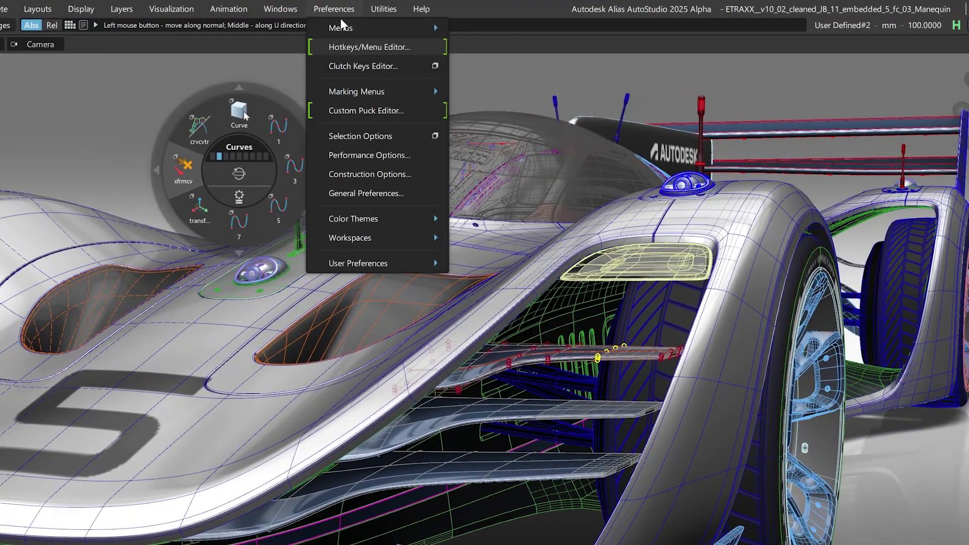
left_click(372, 23)
left_click(477, 246)
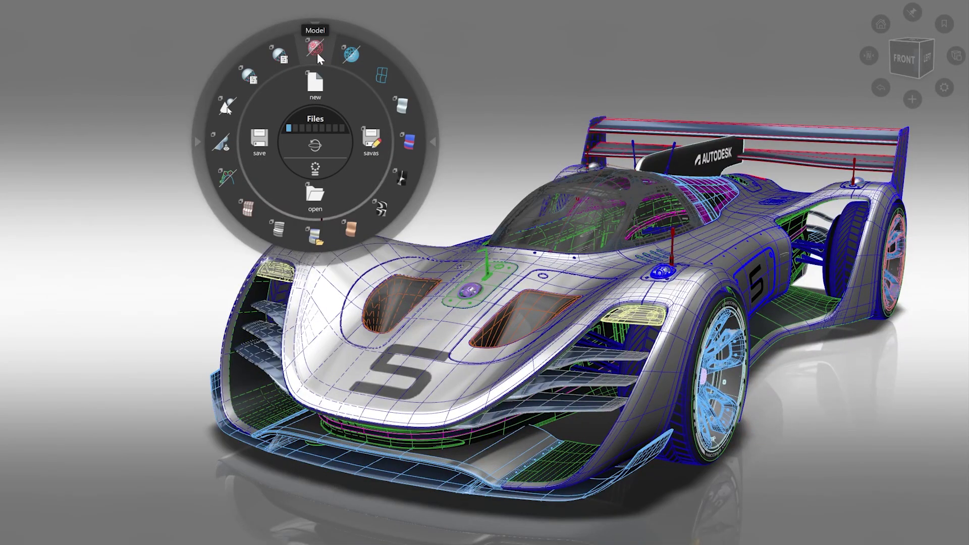
- Hide the race car's wireframe with the puck's outer-ring Model toggle and step through the puck's inner tool pages
left_click(317, 51)
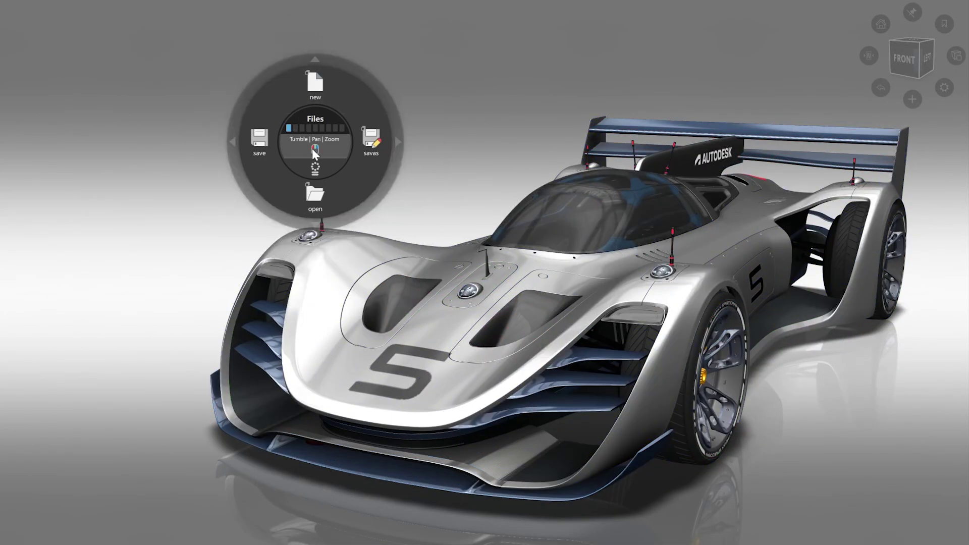
left_click(308, 126)
left_click(315, 126)
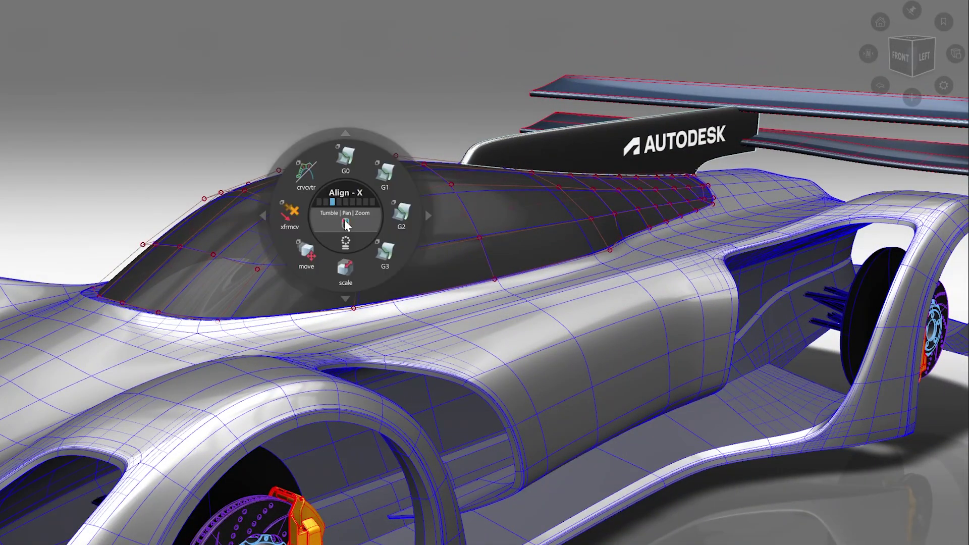
- Switch the custom puck to its Subdivision page over the canopy and try its alignc tool
left_click(341, 202)
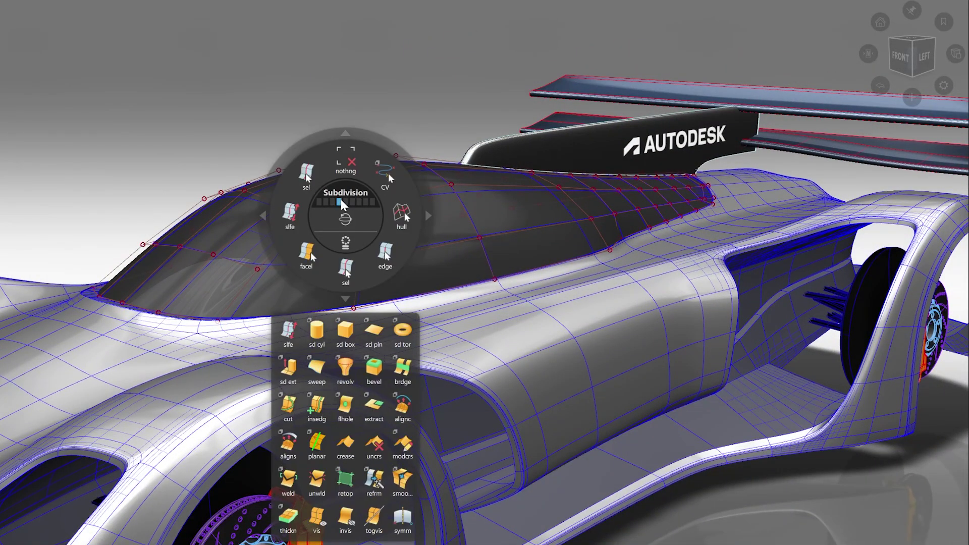
left_click(395, 407)
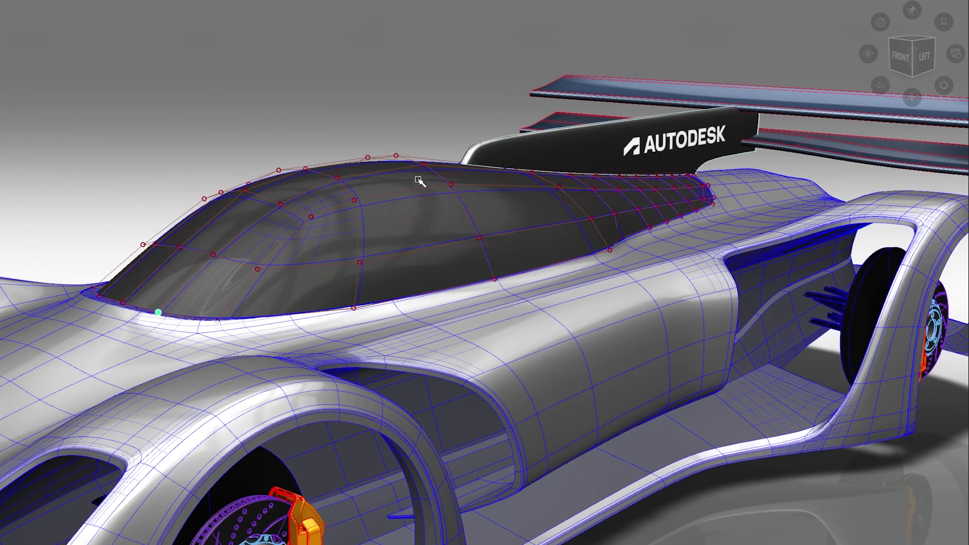
key("space")
left_click(295, 183)
left_click(259, 192)
key("space")
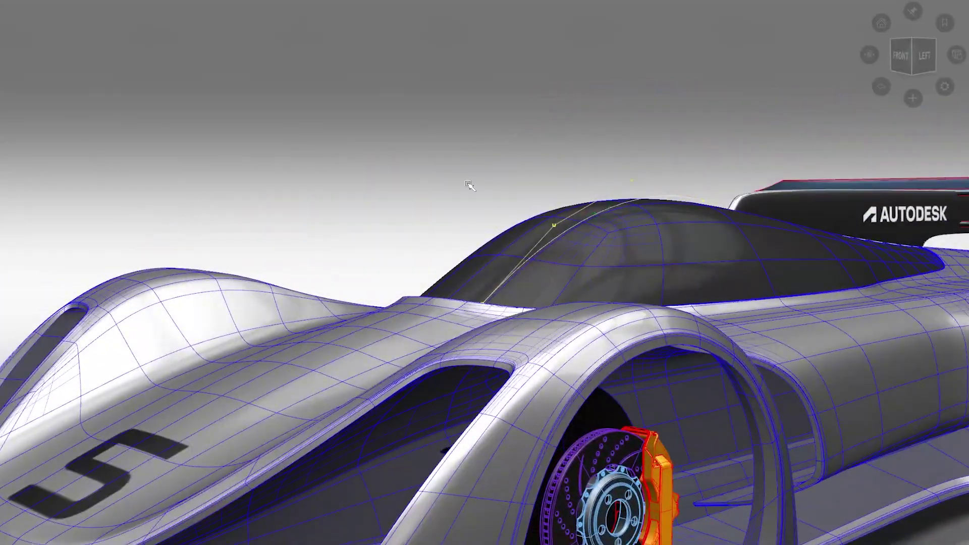
right_click(465, 181)
left_click(476, 339)
left_click(542, 249)
left_click(574, 298)
left_click_drag(567, 299, 460, 298, "alt+shift")
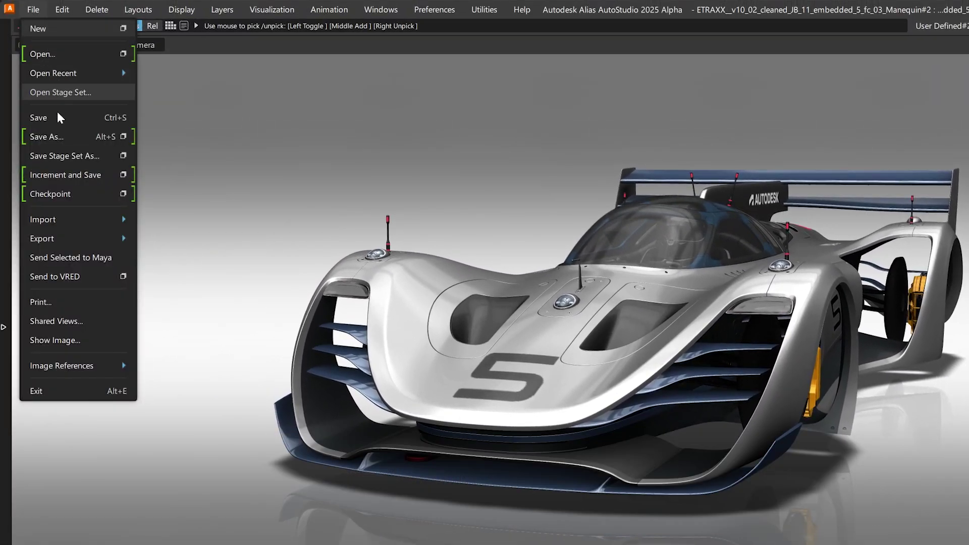
- Open the file import options and turn on Replace Shaders by Name for CATIA V5 files
mouse_move(88, 224)
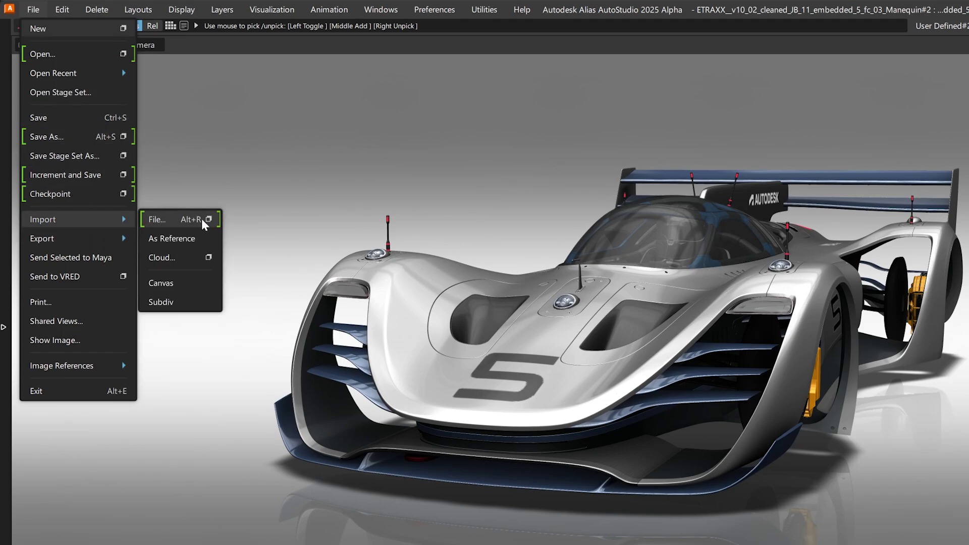
left_click(210, 220)
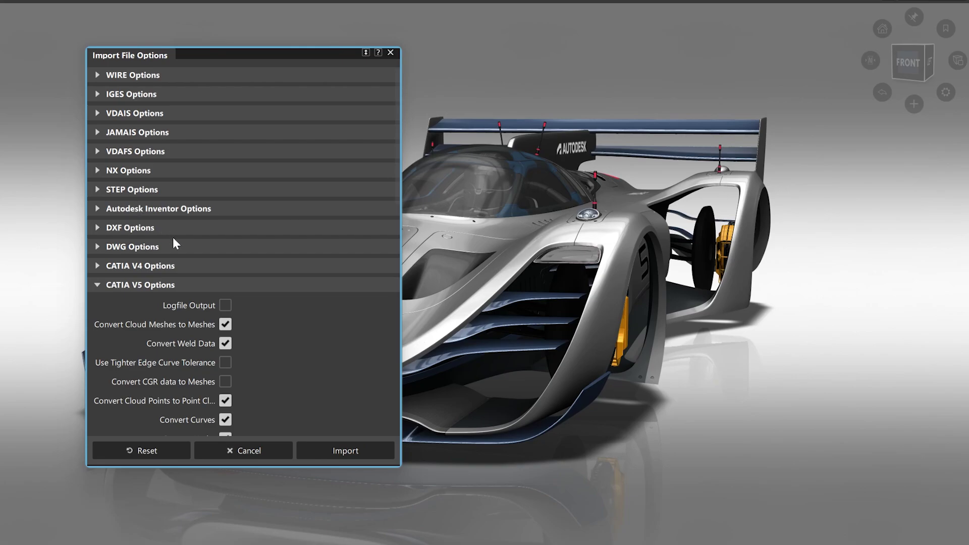
scroll(287, 295, "down", 6)
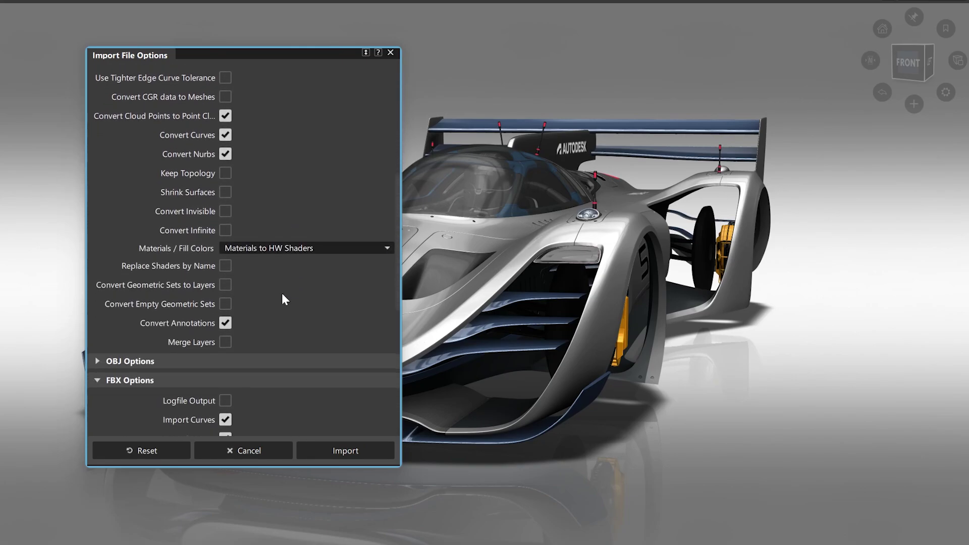
left_click(225, 266)
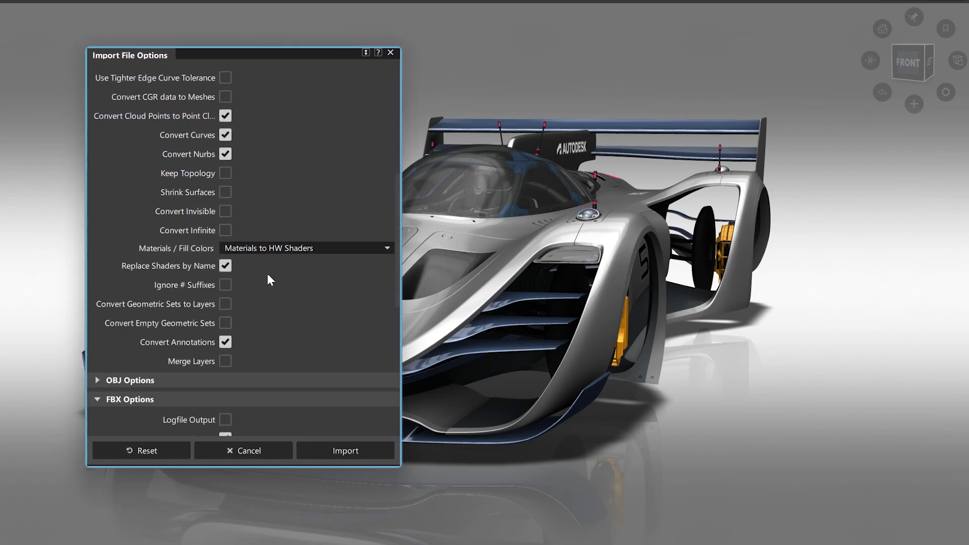
- Turn on Replace Shaders by Name in the FBX import options and close the import options window
scroll(266, 271, "down", 5)
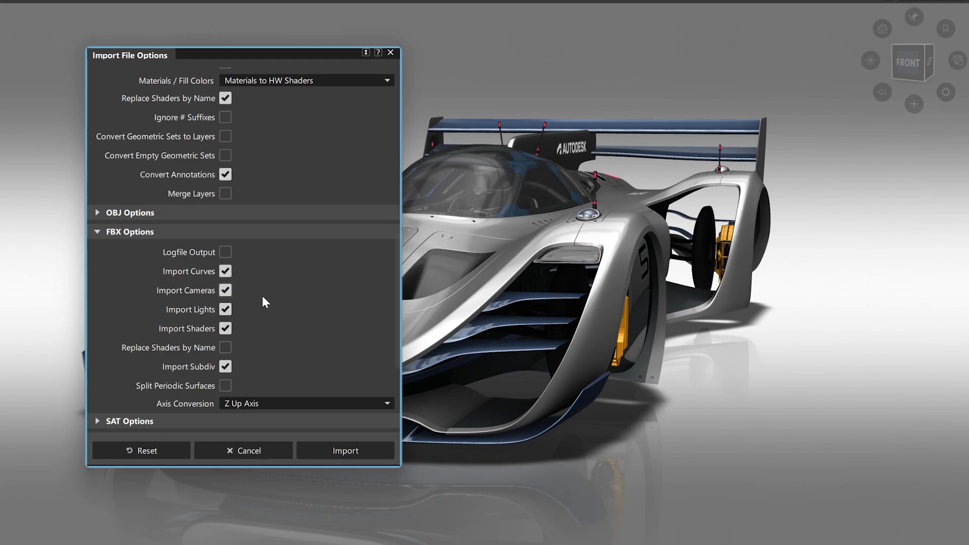
left_click(226, 348)
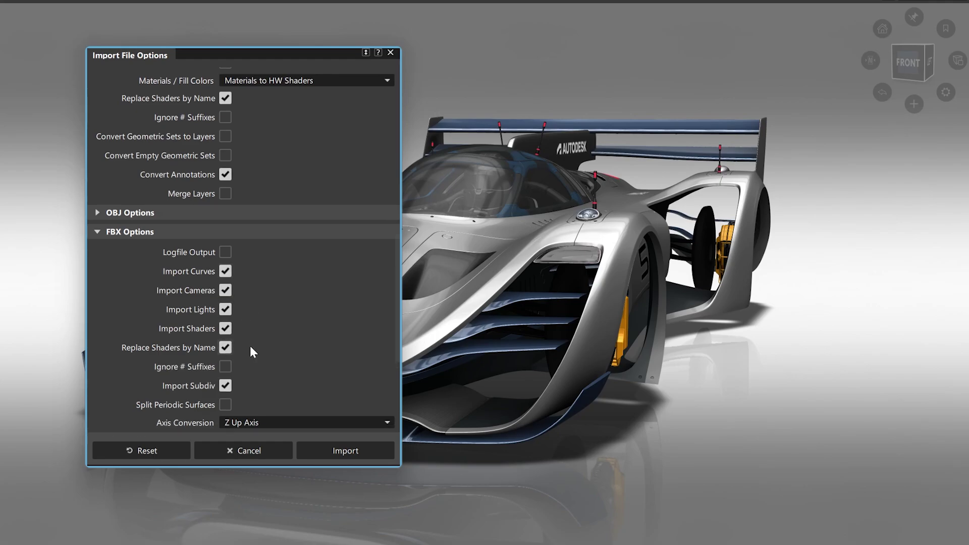
scroll(250, 347, "up", 8)
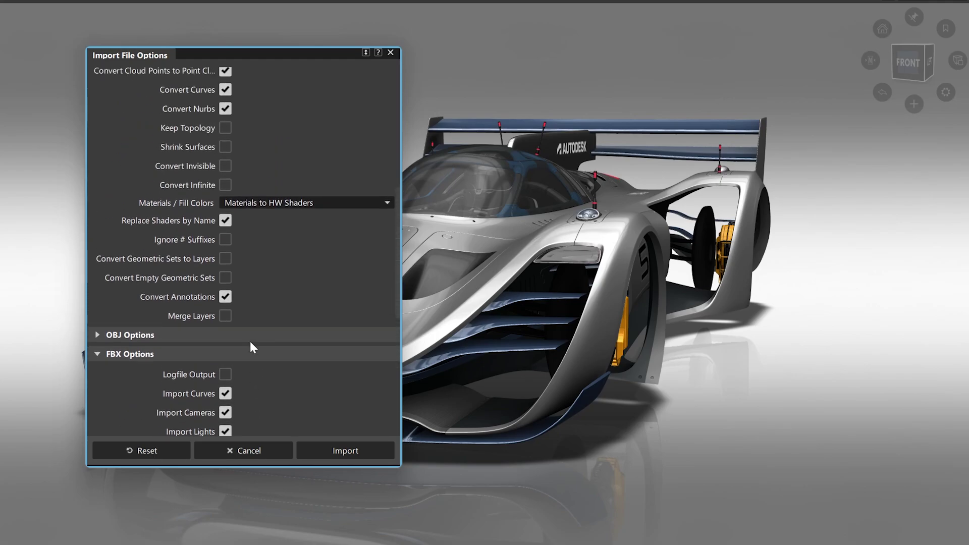
left_click(391, 53)
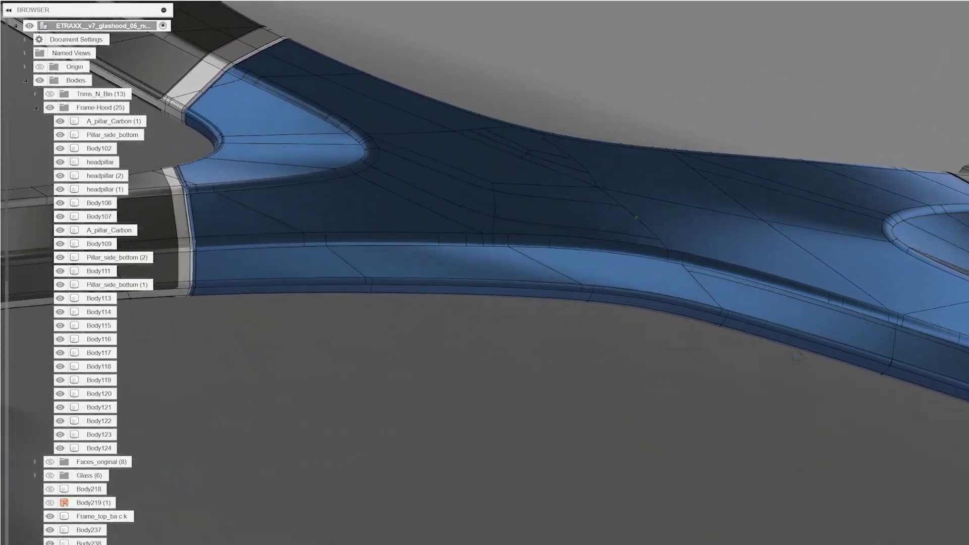
middle_click_drag(793, 360, 718, 320, "shift")
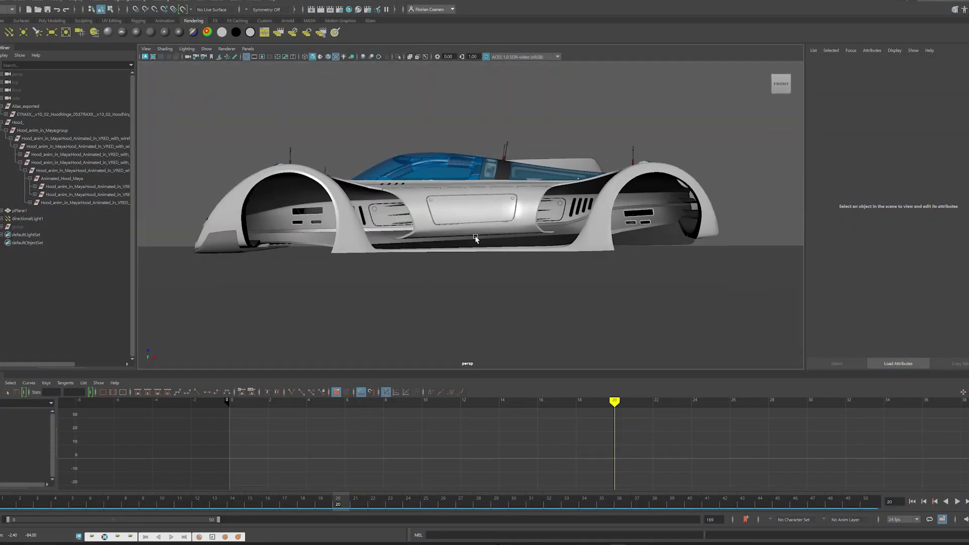
- Switch to Maya, select the Animated_Hood_Maya group and scrub back from frame 20 to preview the hood animation
left_click(61, 178)
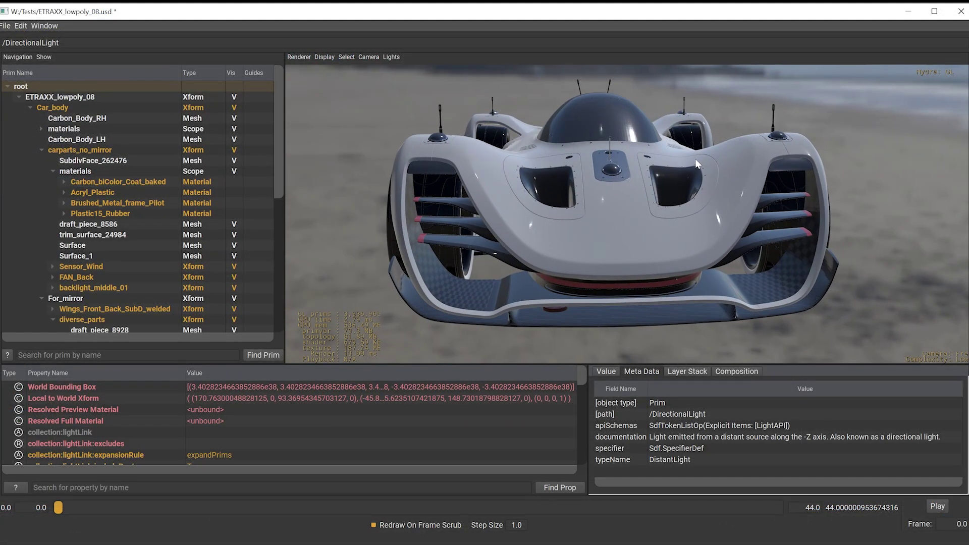
left_click(56, 151)
left_click(75, 172)
left_click(64, 182)
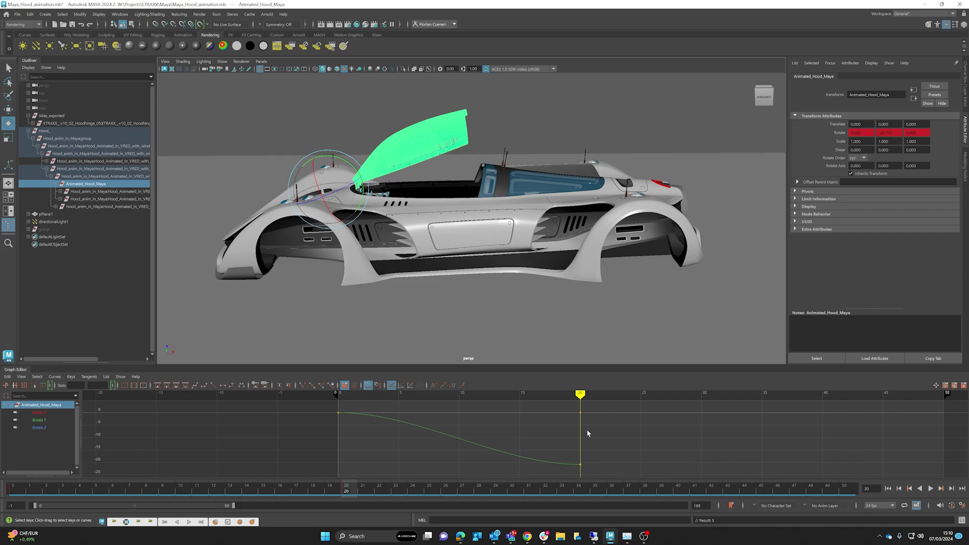
left_click_drag(601, 417, 558, 417)
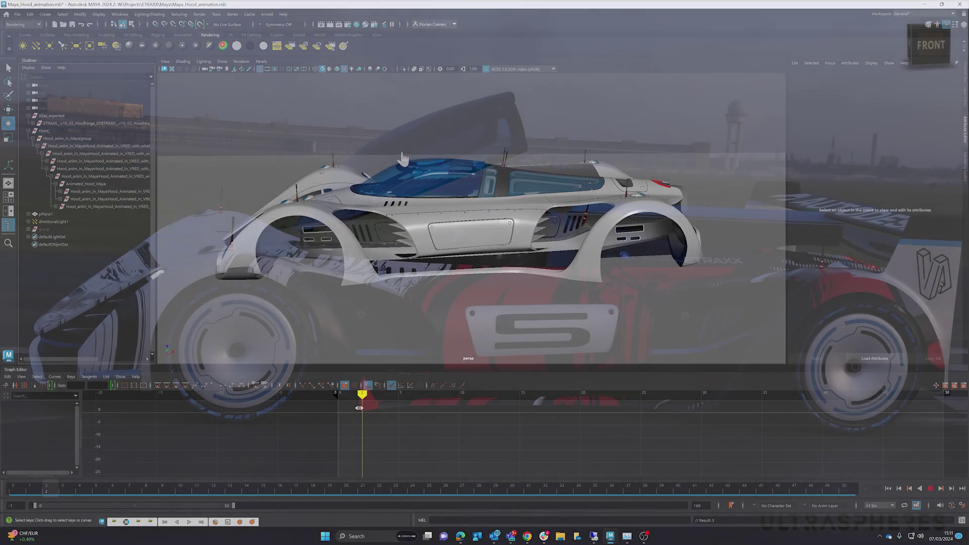